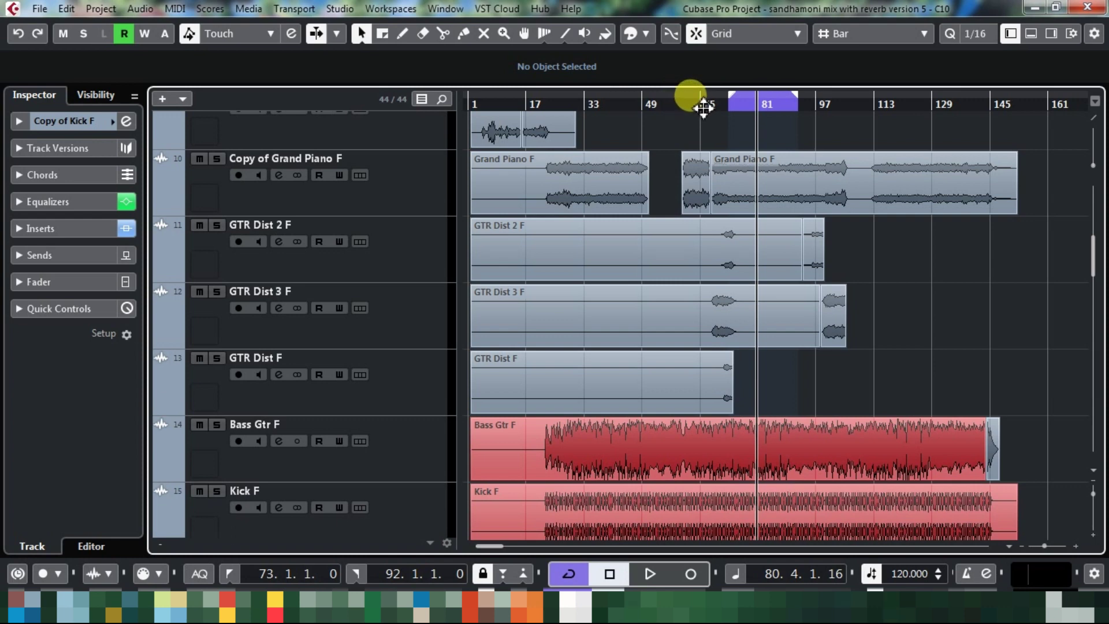
# Step: Place the playhead shortly before the cycle range, play the full mix from there, and stop playback
pyautogui.click(700, 105)
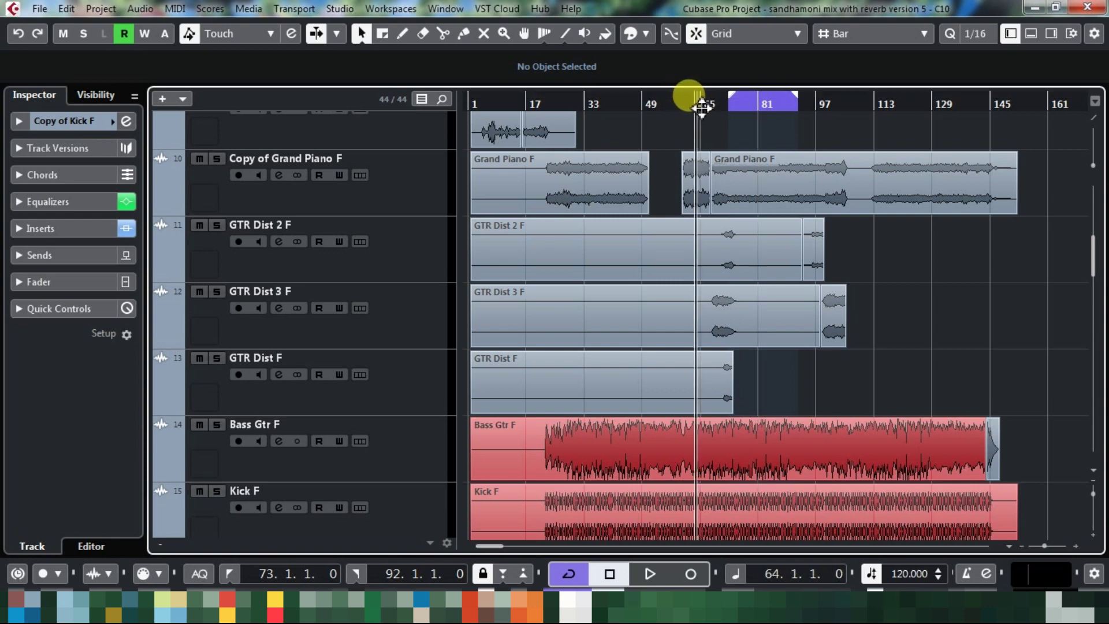
pyautogui.click(714, 106)
pyautogui.press('space')
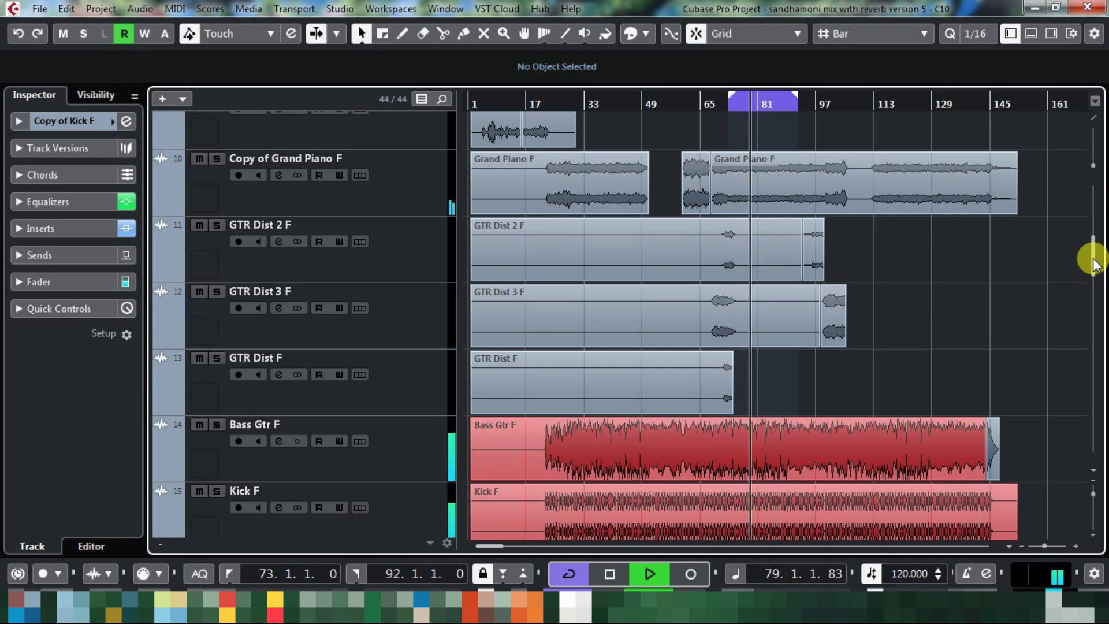
pyautogui.press('space')
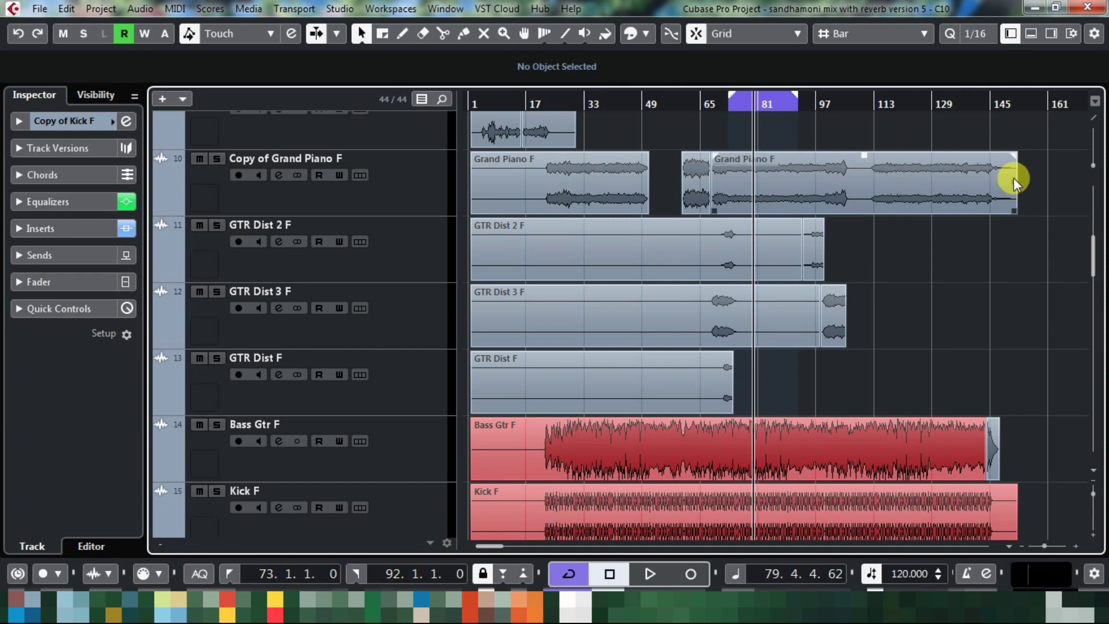
# Step: Bring the bass and kick tracks into view and play a short passage of the mix
pyautogui.scroll(4, 892, 244)
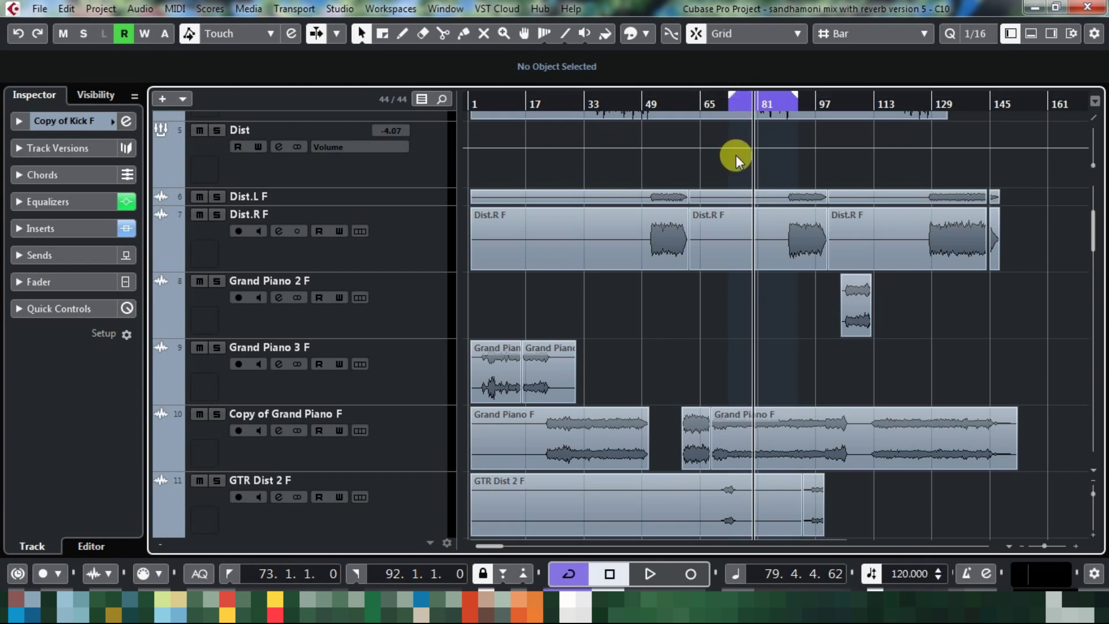
pyautogui.scroll(1, 736, 150)
pyautogui.scroll(-1, 739, 148)
pyautogui.scroll(-5, 739, 149)
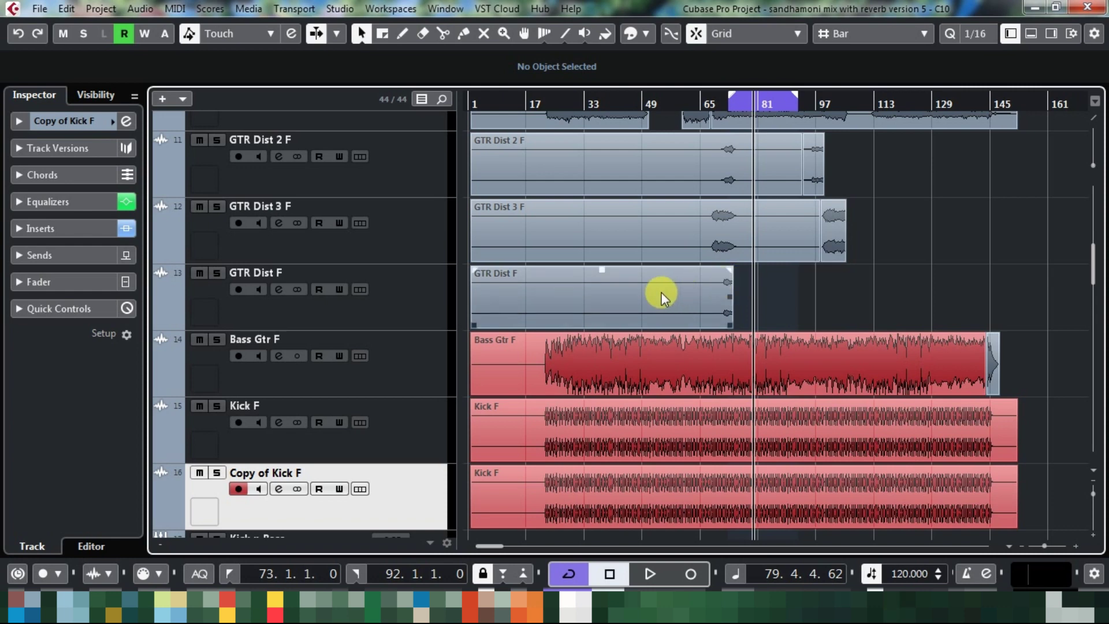
pyautogui.scroll(-2, 657, 254)
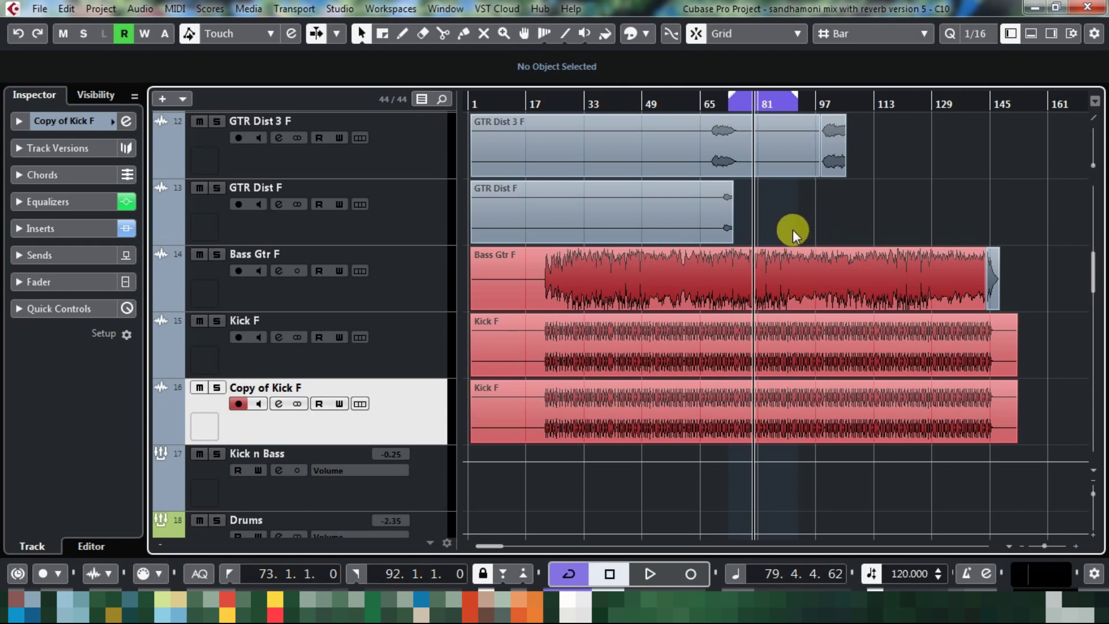
pyautogui.press('space')
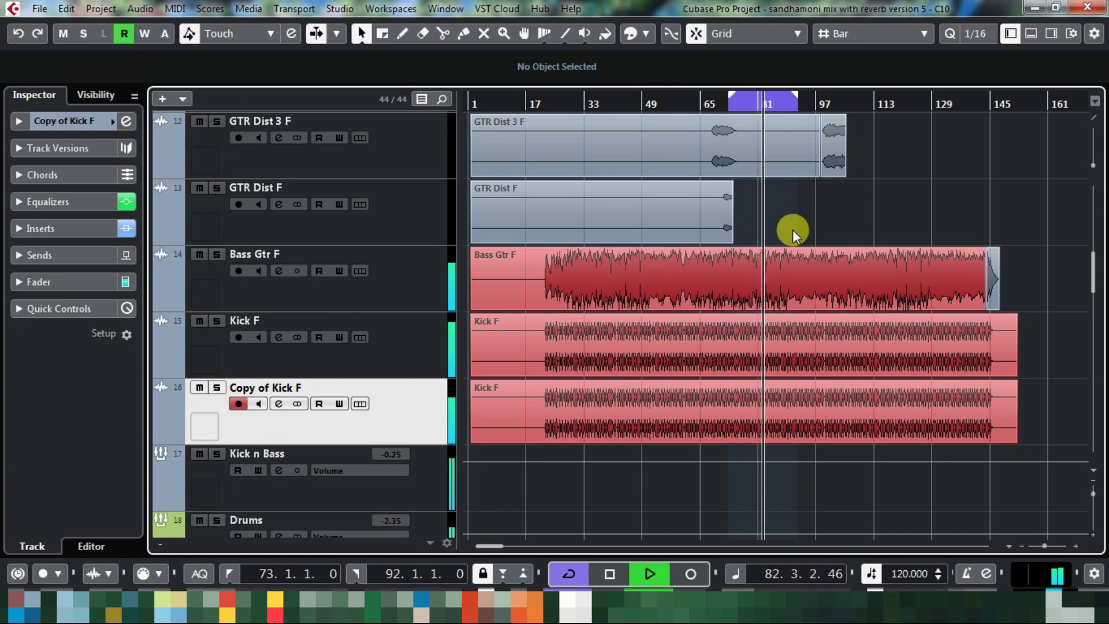
pyautogui.press('space')
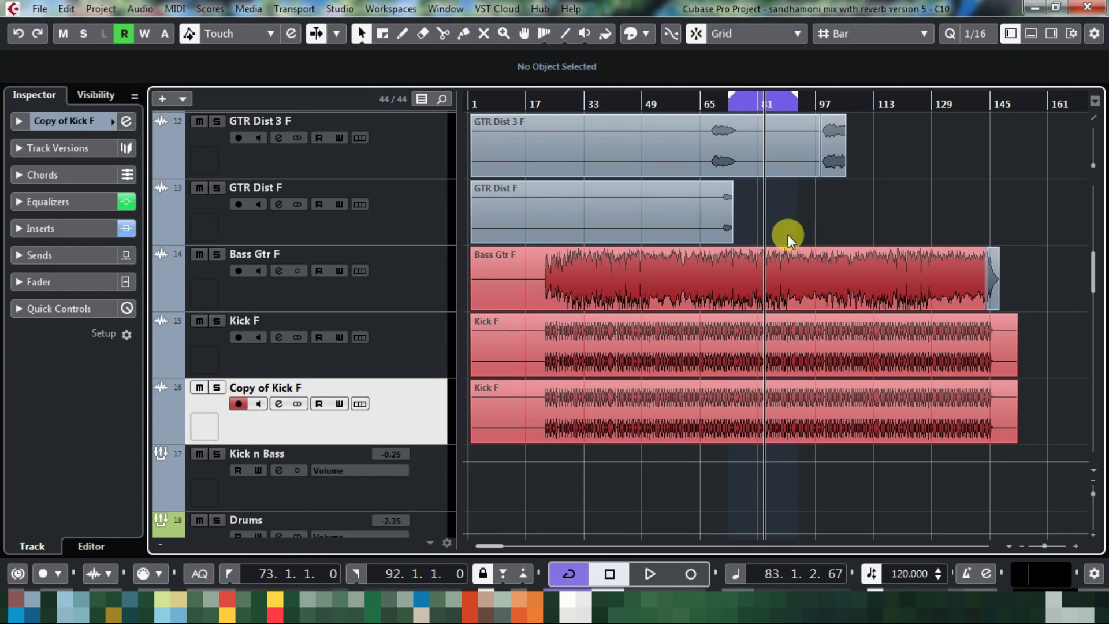
# Step: Expand the basic track settings for Hi Hats F and check the output routing of Hi Hats F and OH F
pyautogui.scroll(-3, 427, 301)
pyautogui.click(427, 279)
pyautogui.click(426, 312)
pyautogui.scroll(-6, 432, 310)
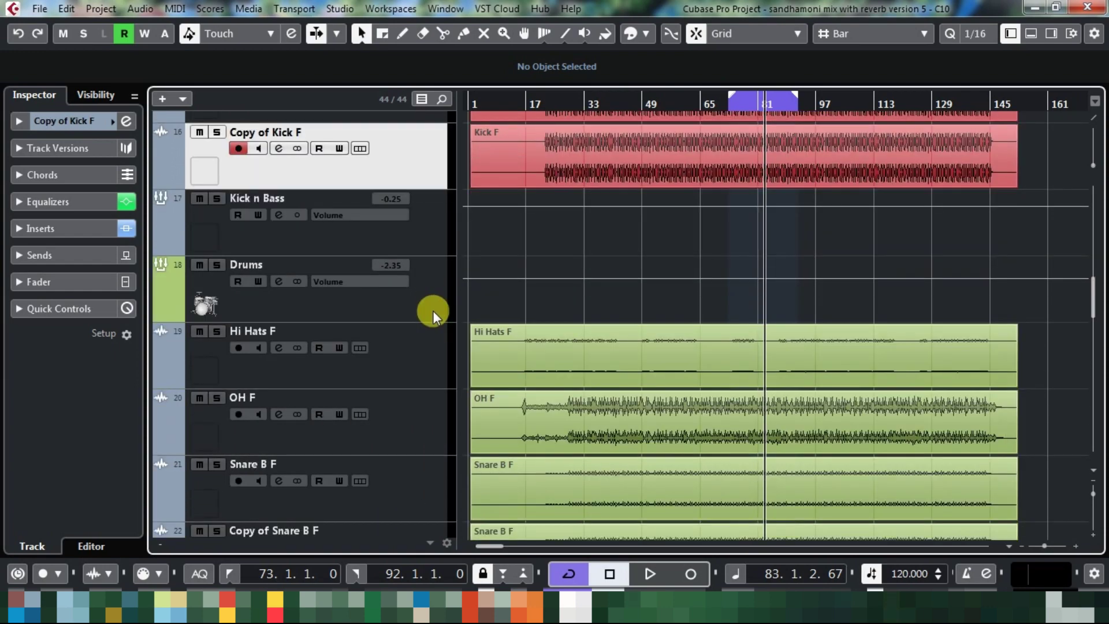
pyautogui.scroll(-6, 432, 309)
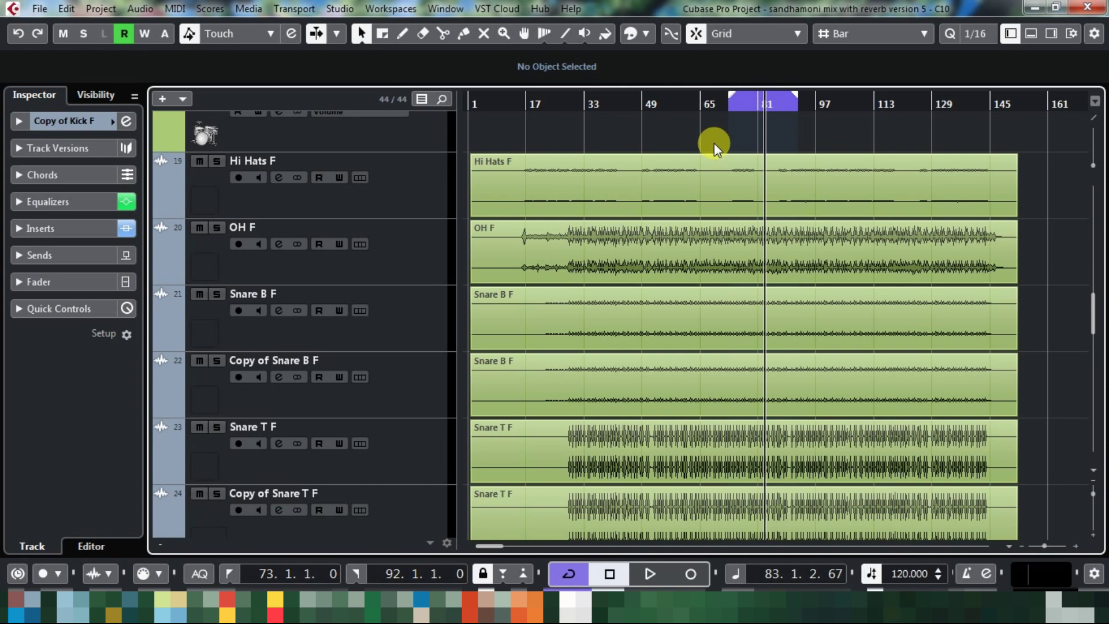
pyautogui.click(395, 198)
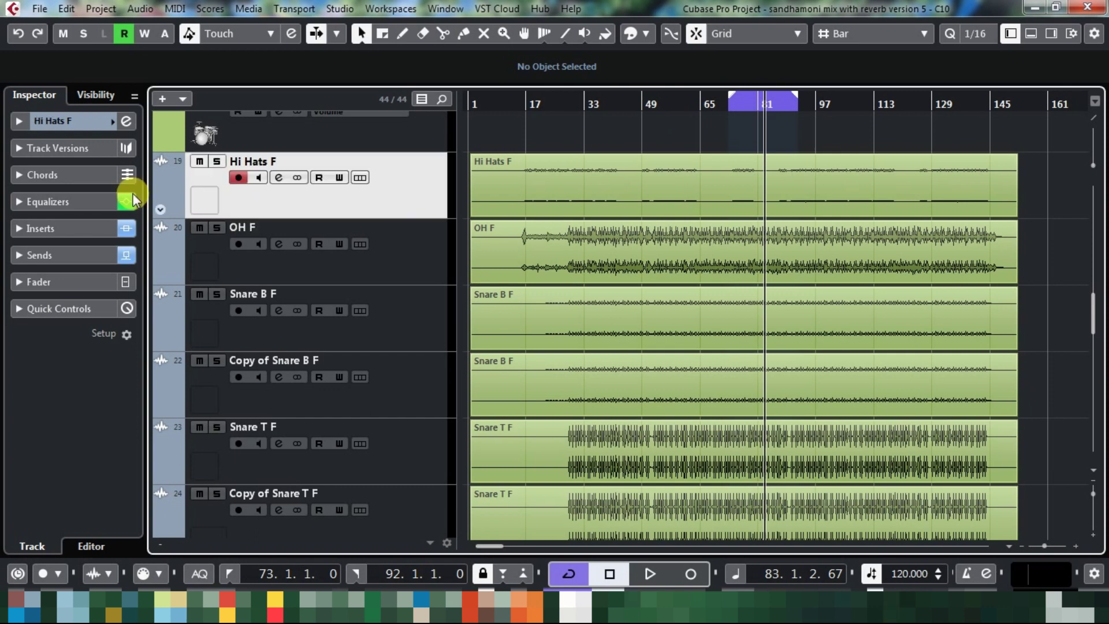
pyautogui.click(43, 123)
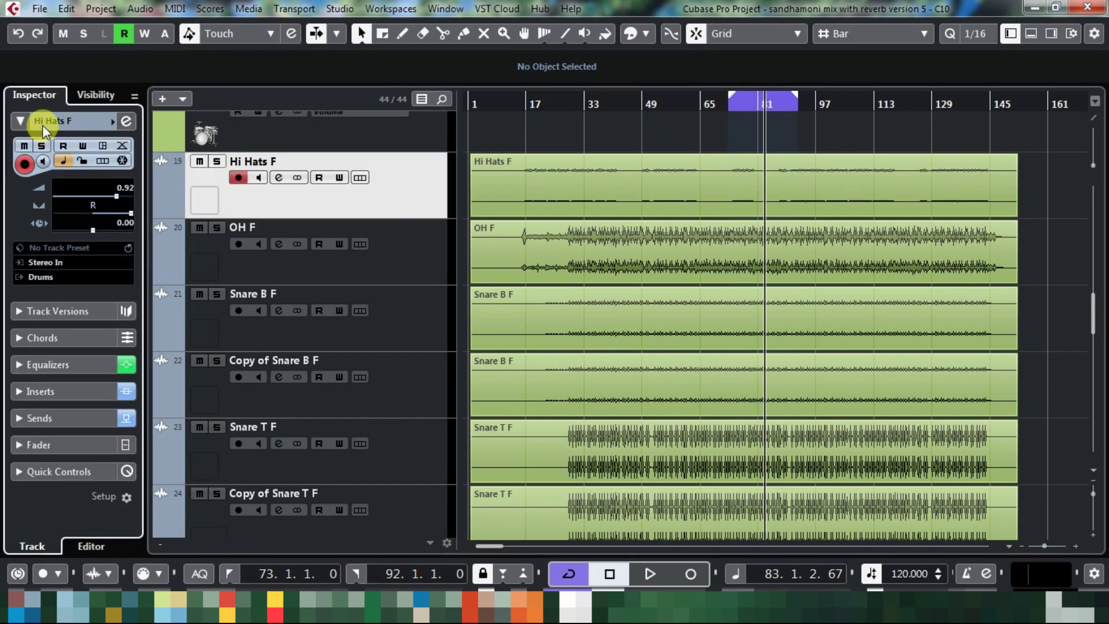
pyautogui.click(394, 264)
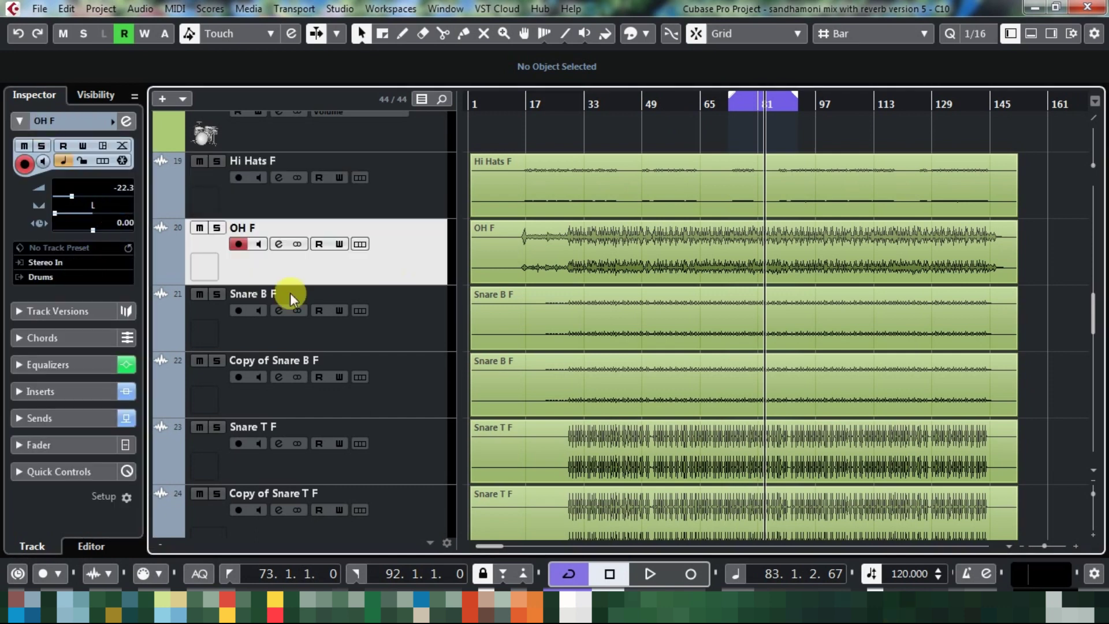
pyautogui.click(45, 276)
pyautogui.click(476, 279)
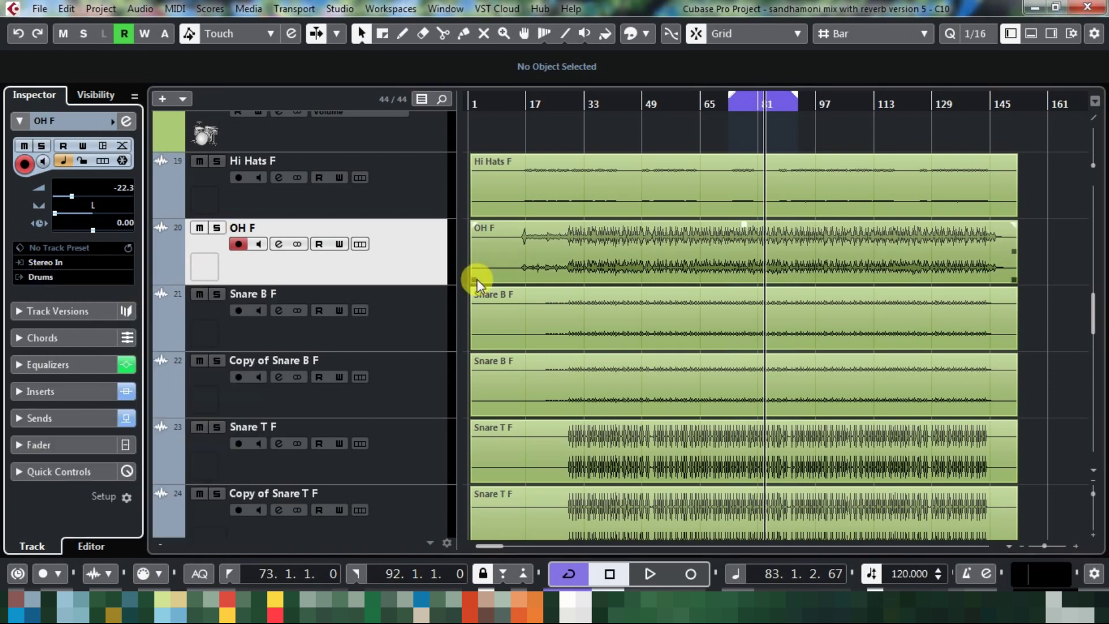
# Step: Check the output routing of the Snare B F and Snare T F tracks and of their copies
pyautogui.click(405, 319)
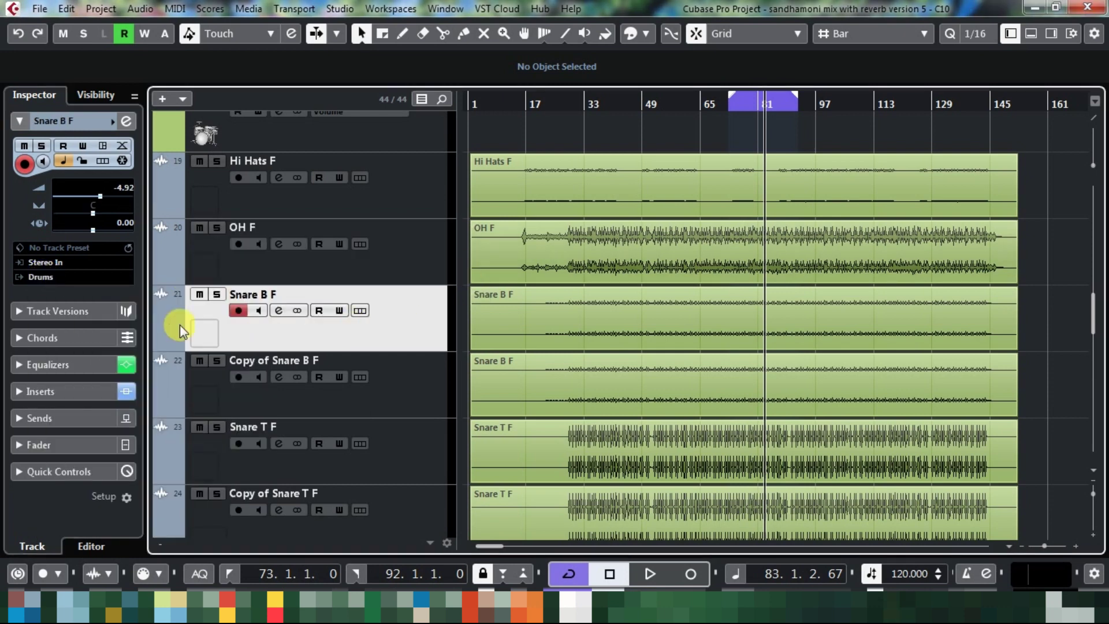
pyautogui.click(414, 396)
pyautogui.click(411, 439)
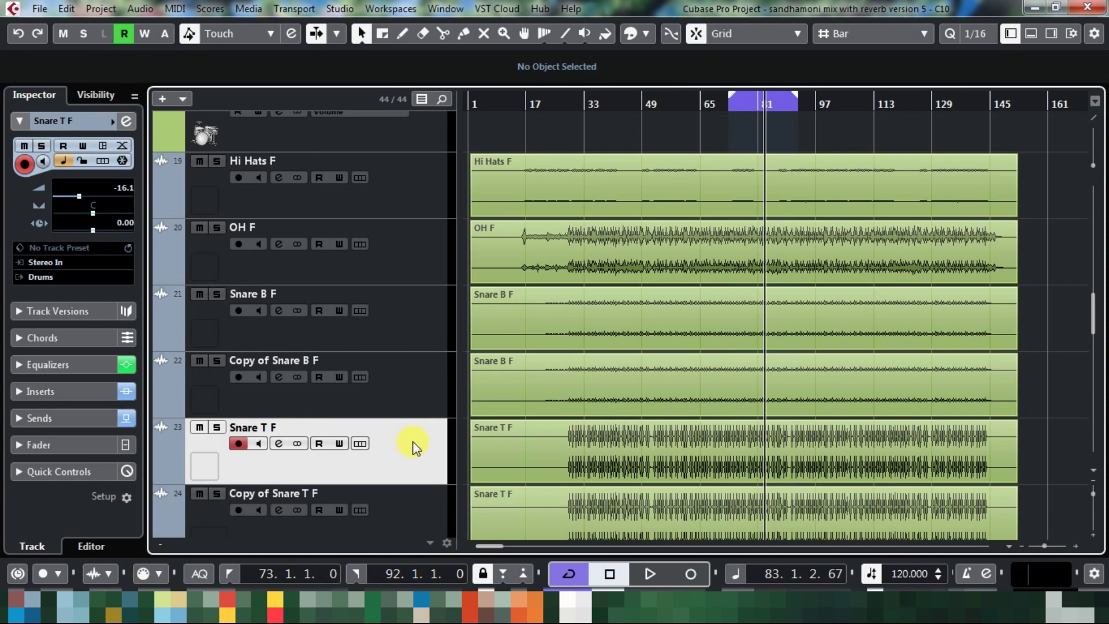
pyautogui.scroll(-2, 422, 450)
pyautogui.click(419, 443)
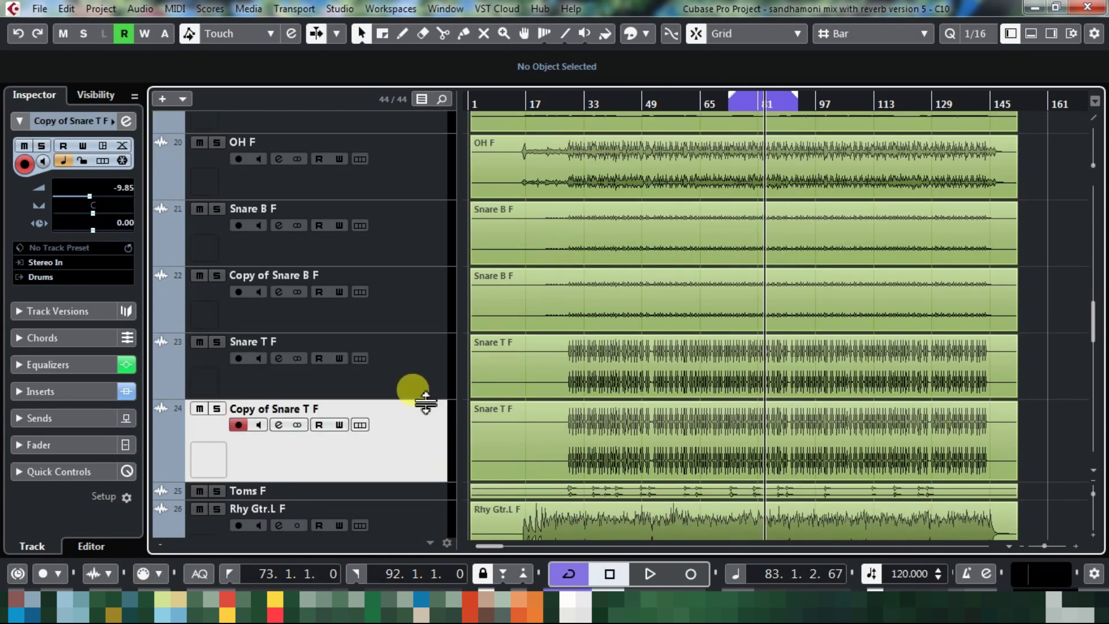
# Step: Check the output routing of Copy of Kick F and of the Kick n Bass and Drums groups
pyautogui.scroll(6, 426, 378)
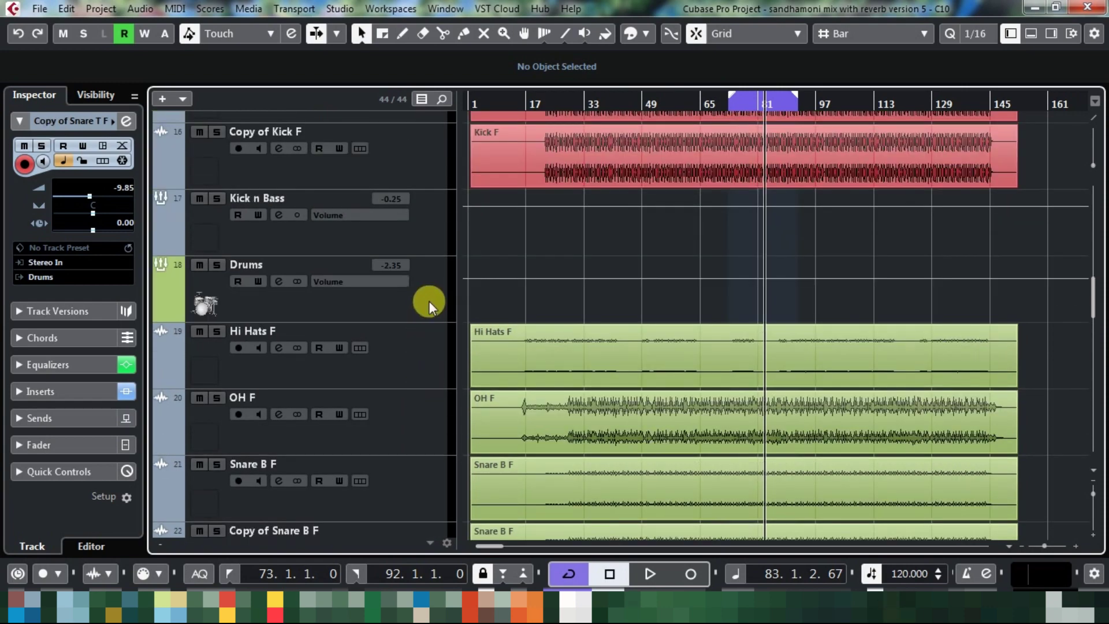
pyautogui.click(425, 167)
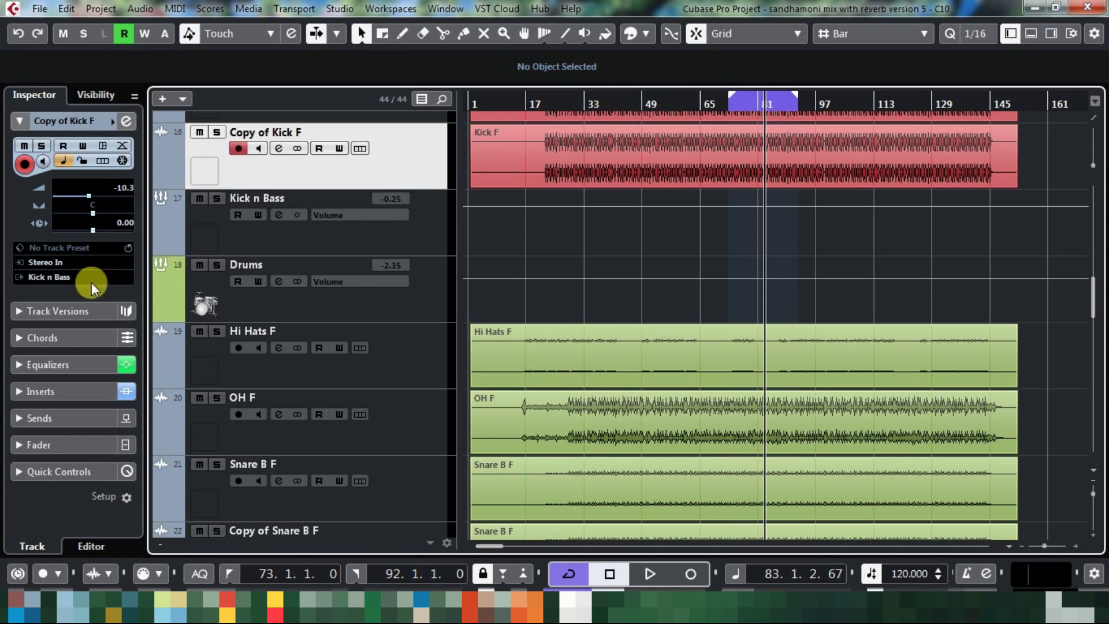
pyautogui.click(425, 237)
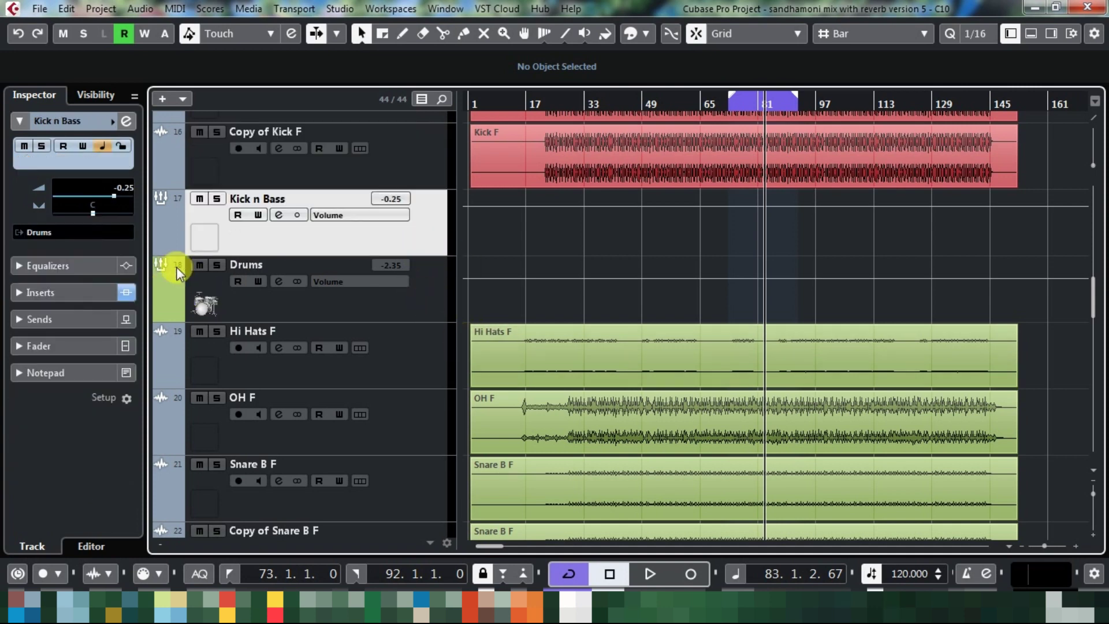
pyautogui.click(408, 307)
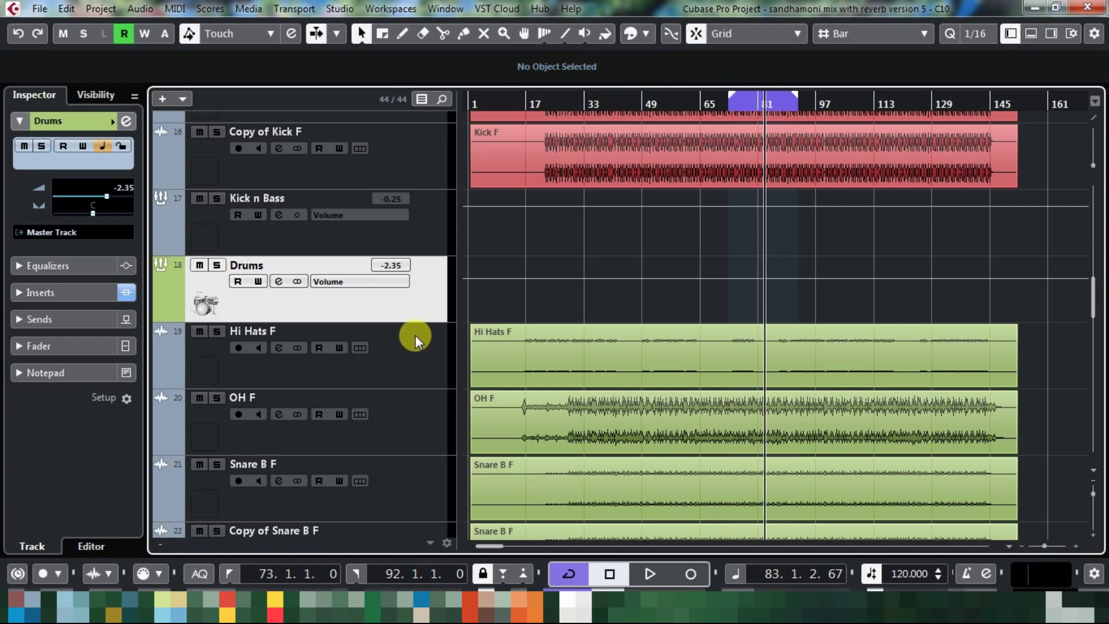
# Step: Check the output routing of the Toms F track
pyautogui.scroll(-3, 394, 393)
pyautogui.scroll(-4, 395, 410)
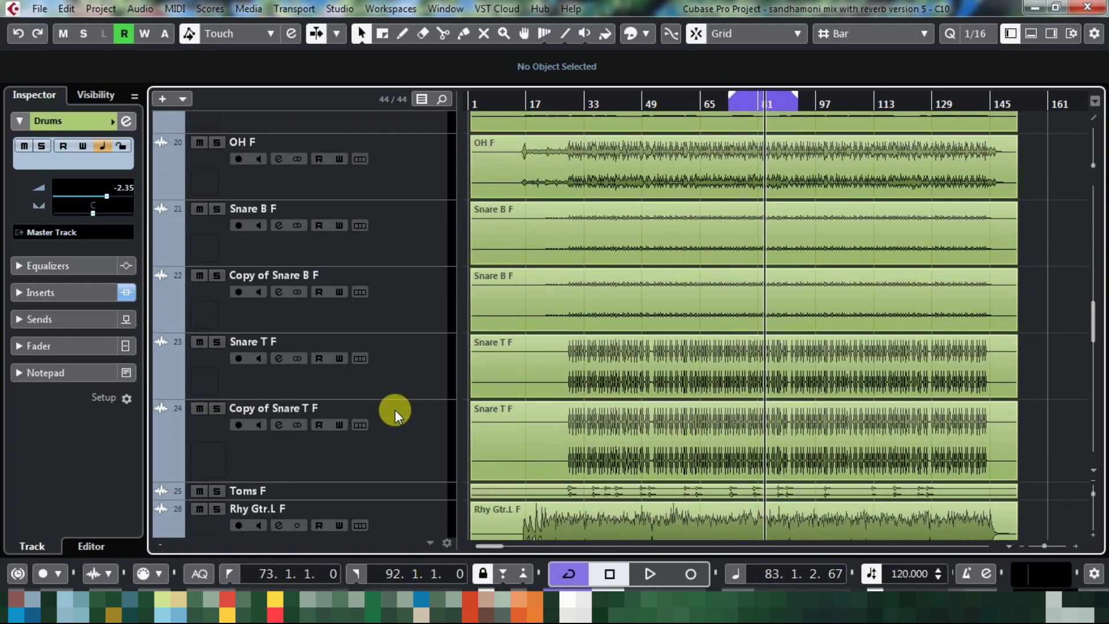
pyautogui.click(395, 321)
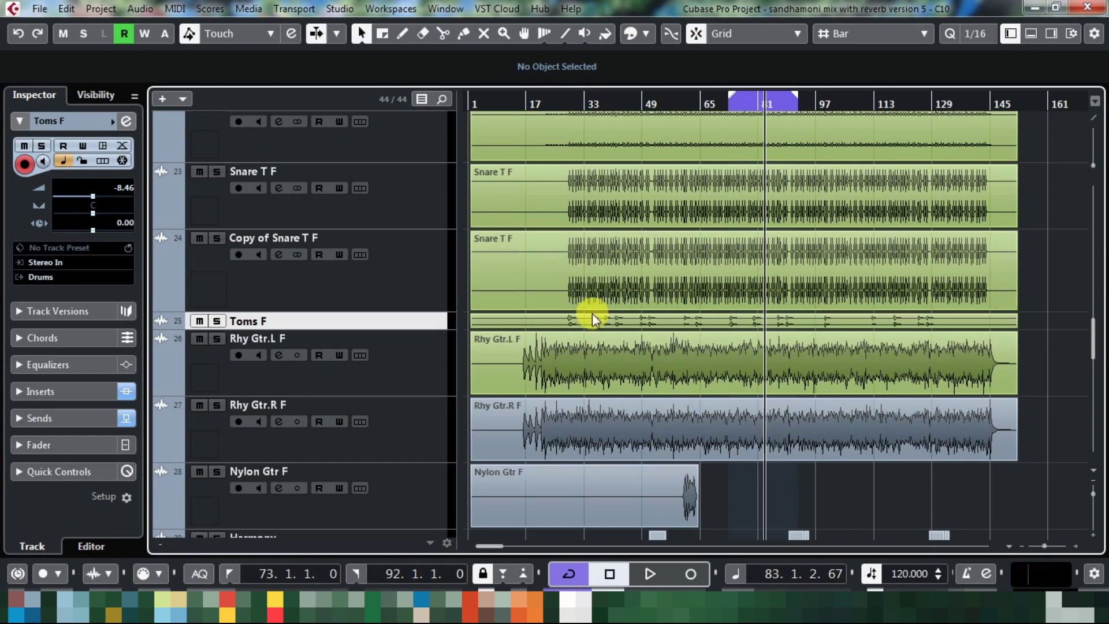
# Step: Start playback of the project and solo the Drums group
pyautogui.scroll(2, 491, 297)
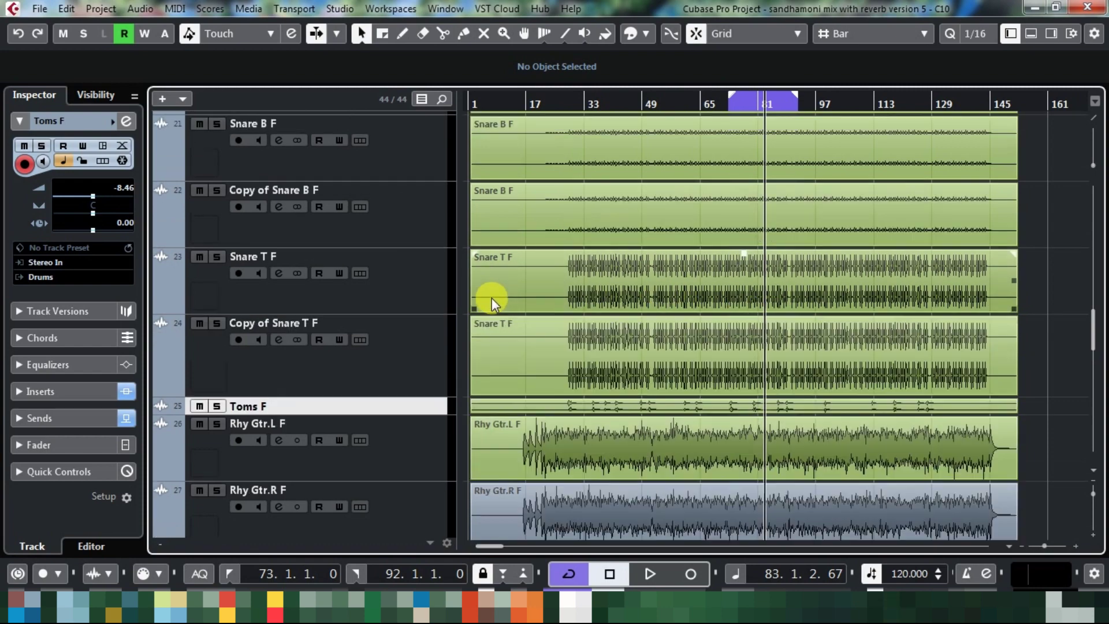
pyautogui.scroll(4, 491, 296)
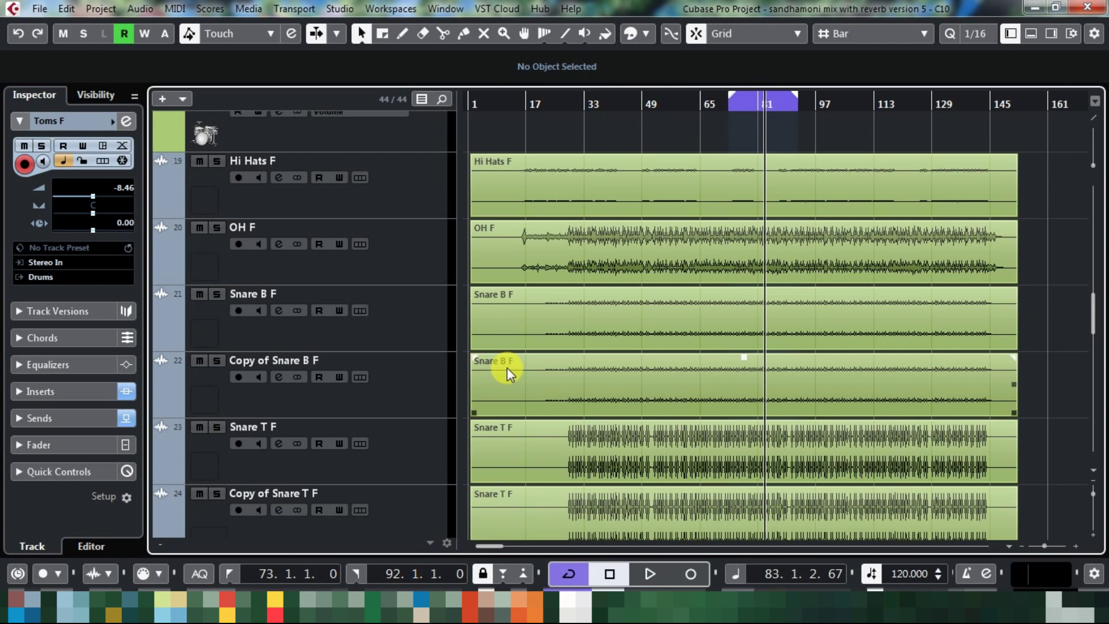
pyautogui.scroll(-3, 436, 377)
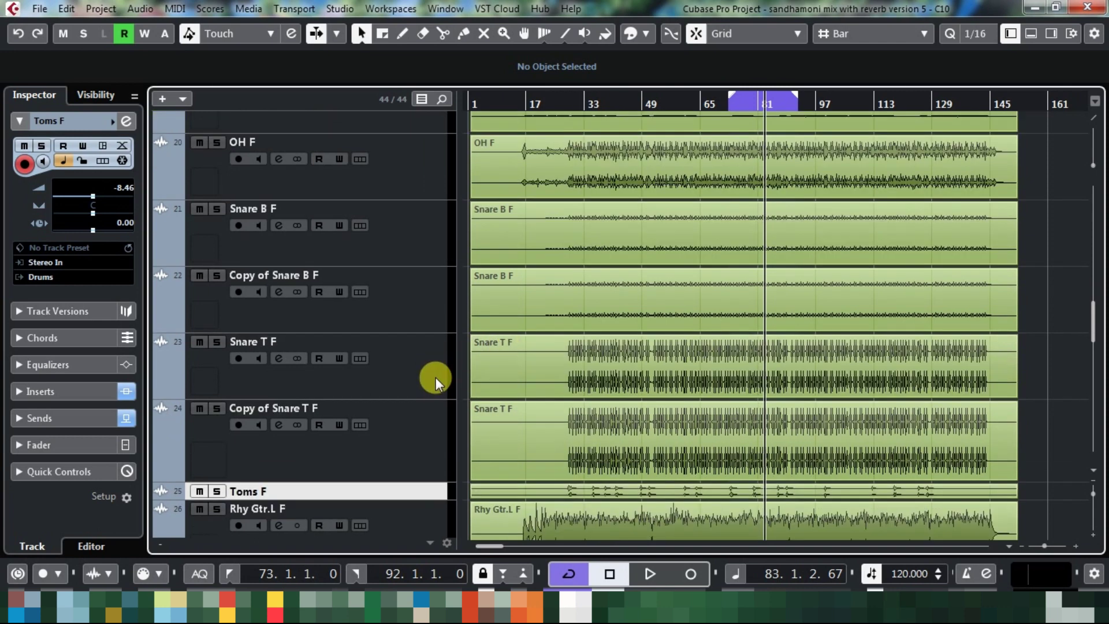
pyautogui.scroll(-5, 437, 379)
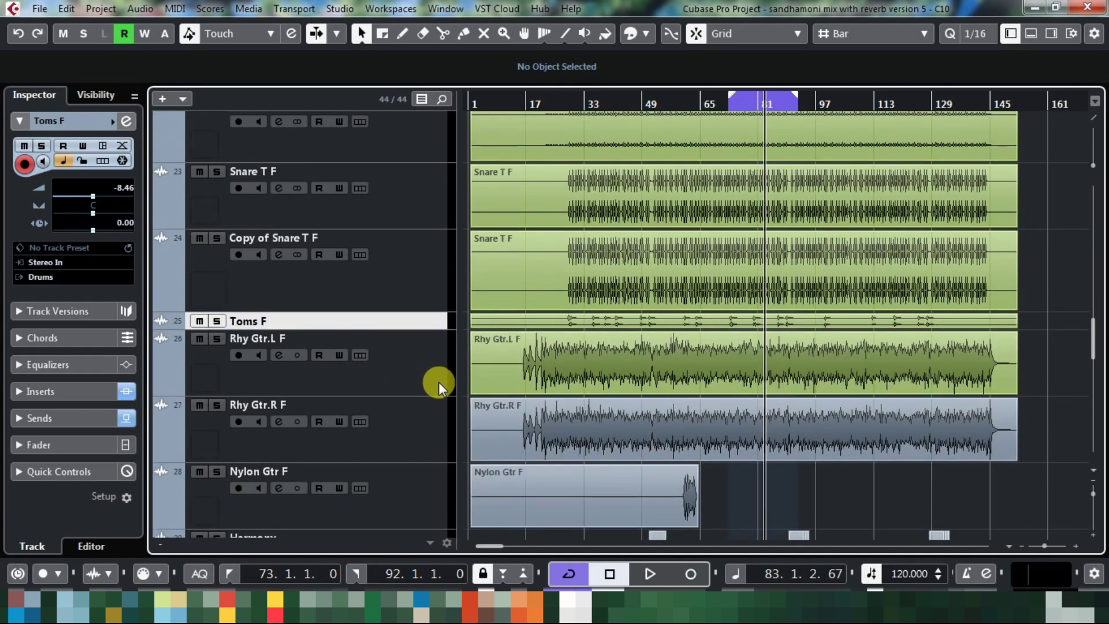
pyautogui.scroll(-9, 438, 382)
pyautogui.scroll(-3, 439, 383)
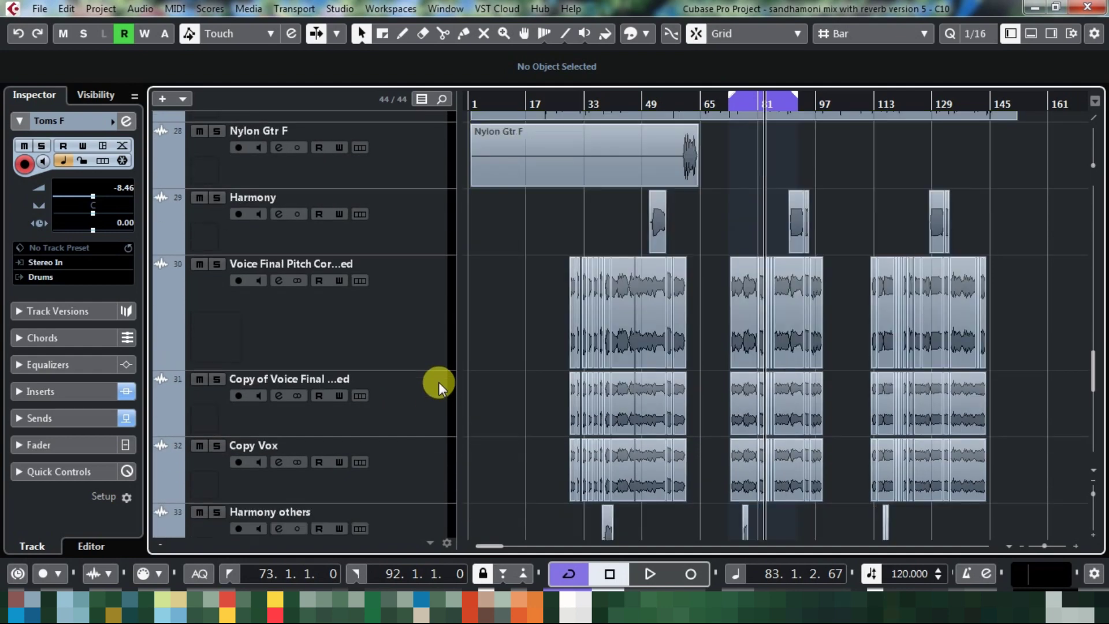
pyautogui.press('space')
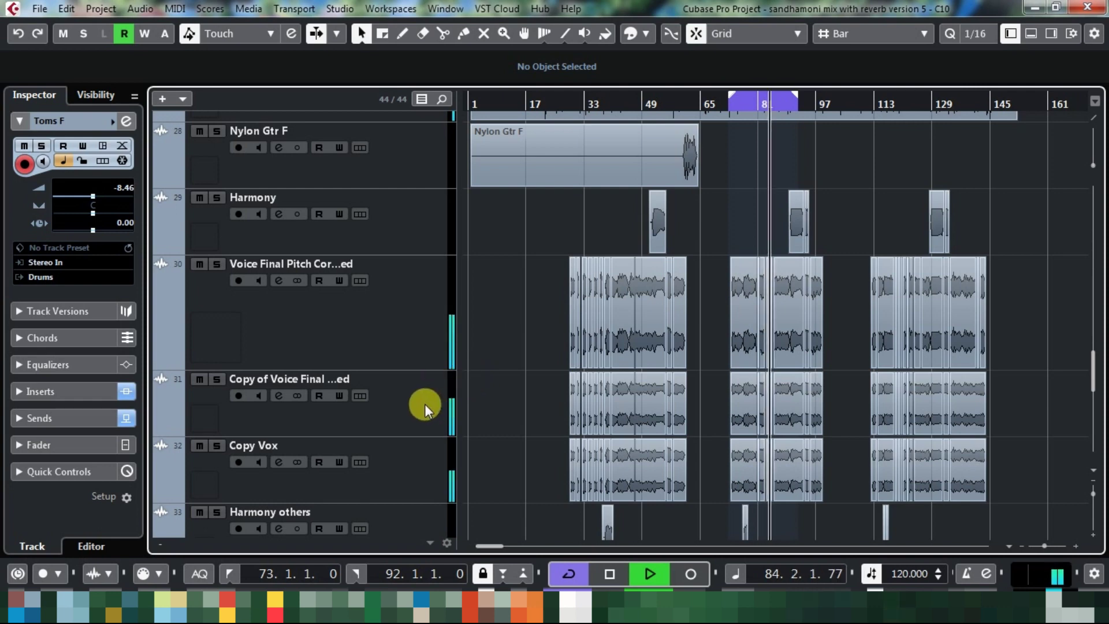
pyautogui.scroll(-15, 424, 404)
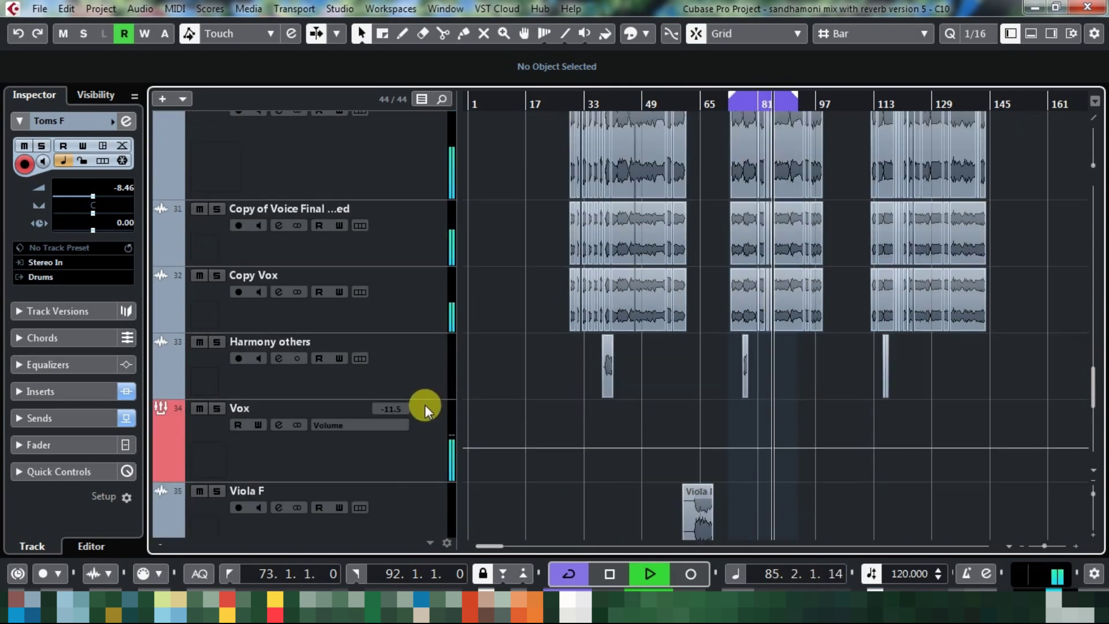
pyautogui.scroll(20, 425, 404)
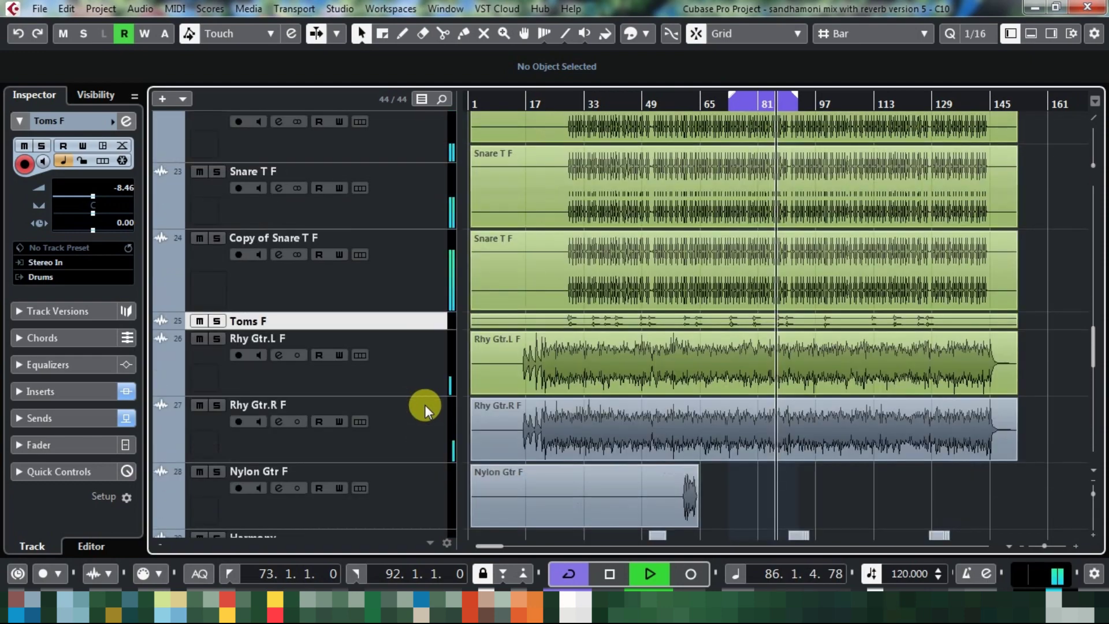
pyautogui.scroll(3, 425, 404)
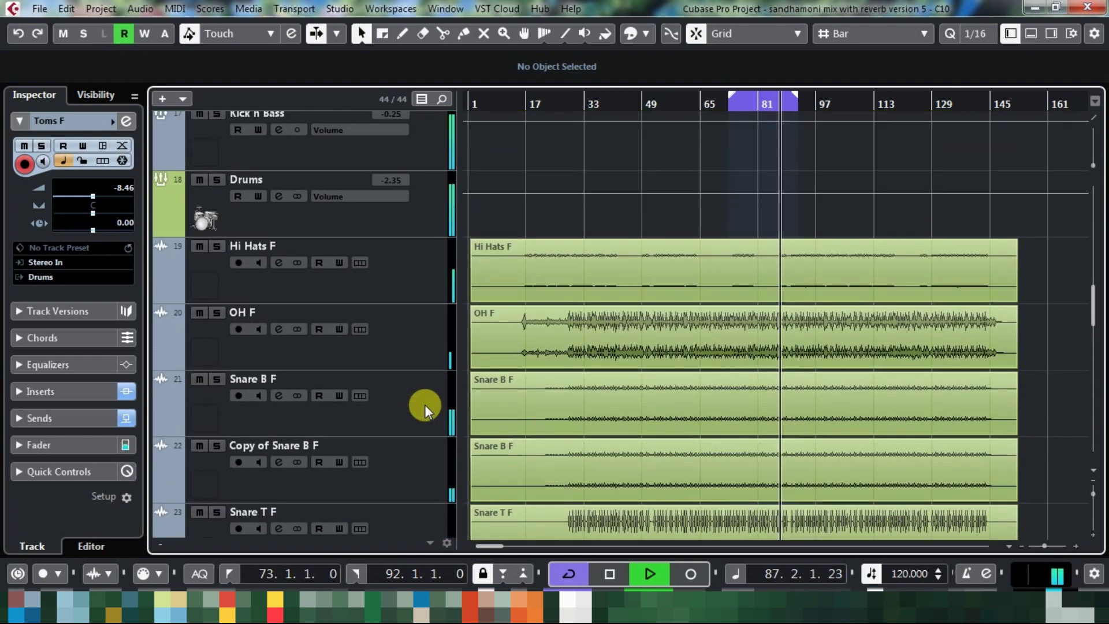
pyautogui.click(216, 179)
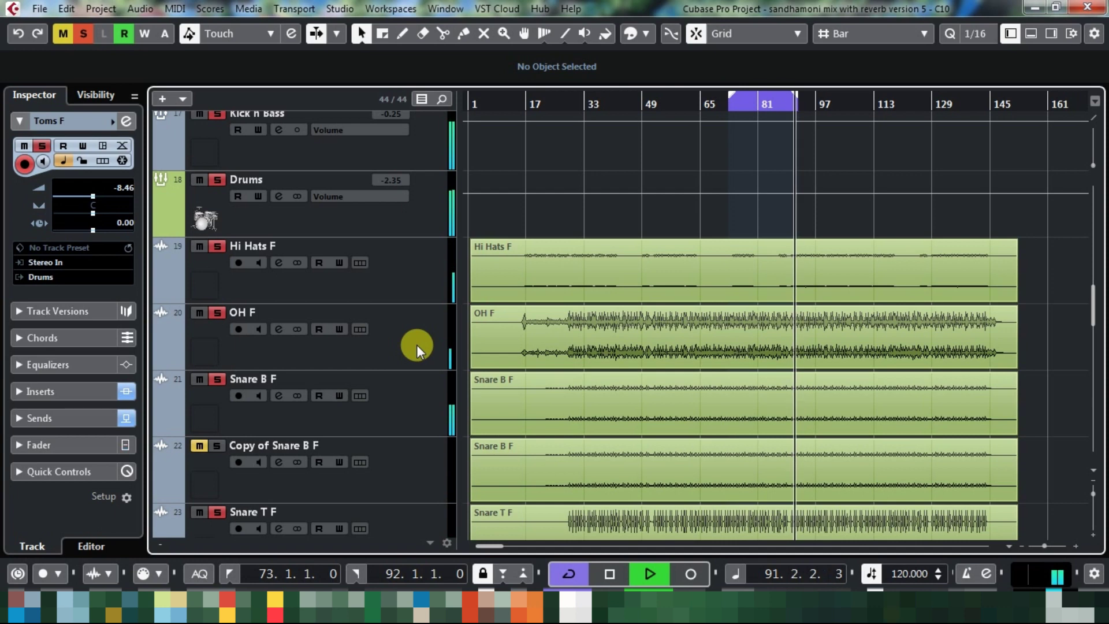
# Step: Check the output routing of the Kick F track while the soloed drums play
pyautogui.scroll(3, 416, 344)
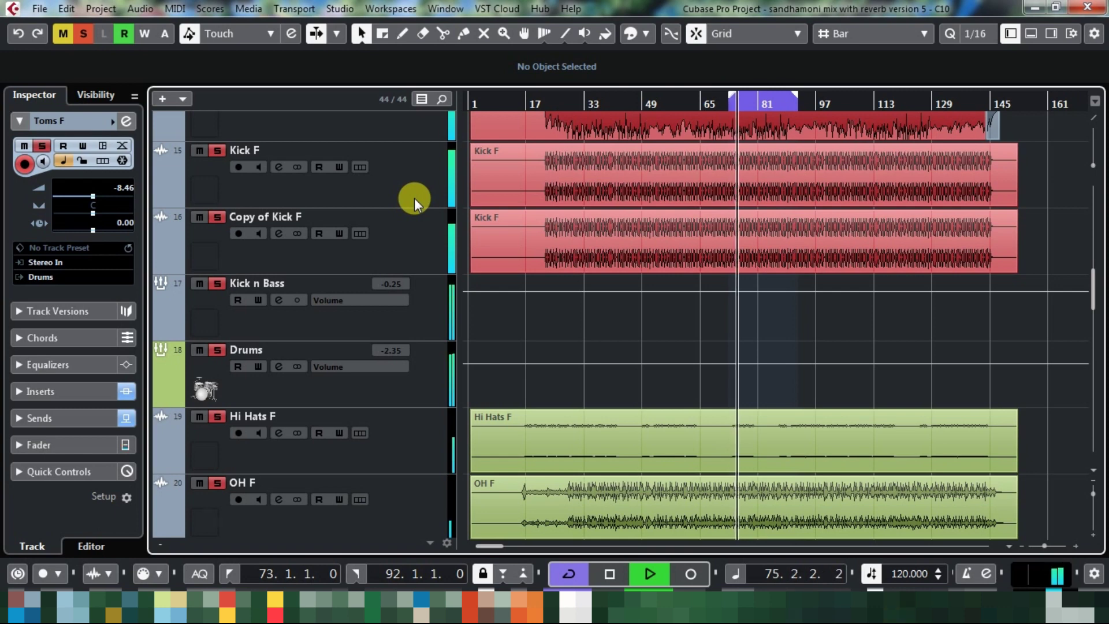
pyautogui.click(414, 198)
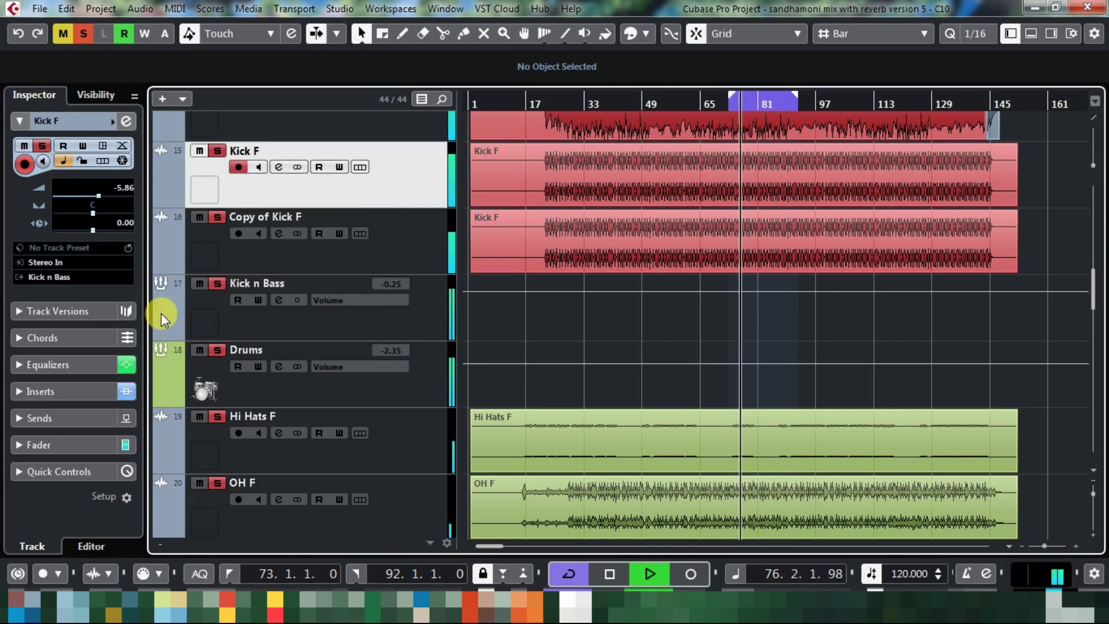
# Step: Examine the compressor settings on the second insert of the Kick F track, then close its window
pyautogui.click(42, 389)
pyautogui.scroll(-2, 42, 387)
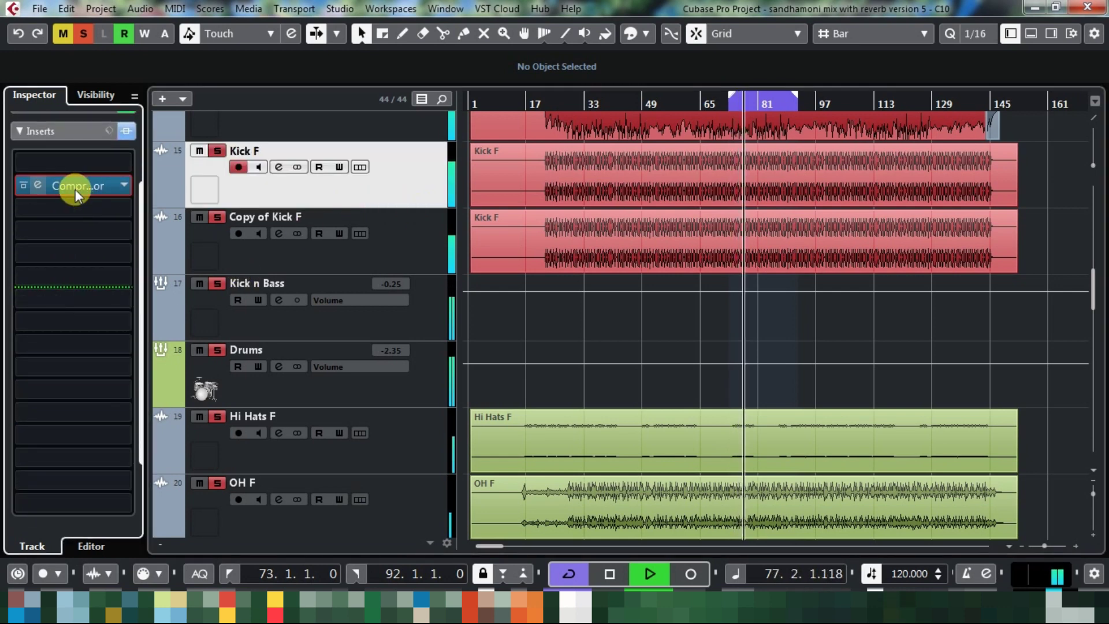
pyautogui.click(76, 187)
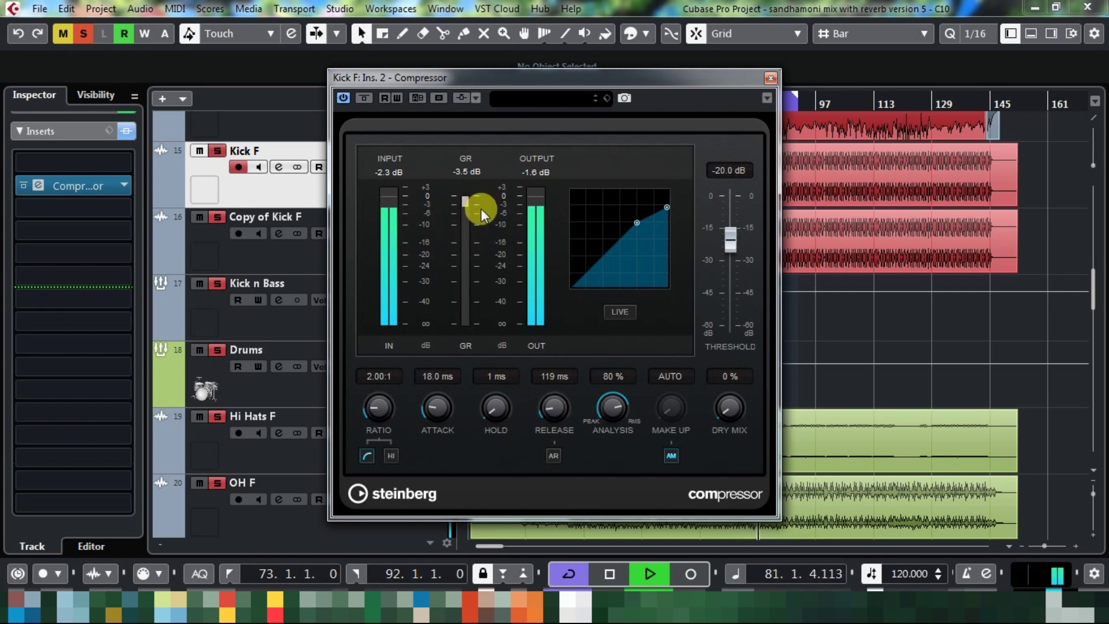
pyautogui.click(769, 77)
# Step: Examine the compressor settings on the Copy of Kick F track
pyautogui.click(428, 254)
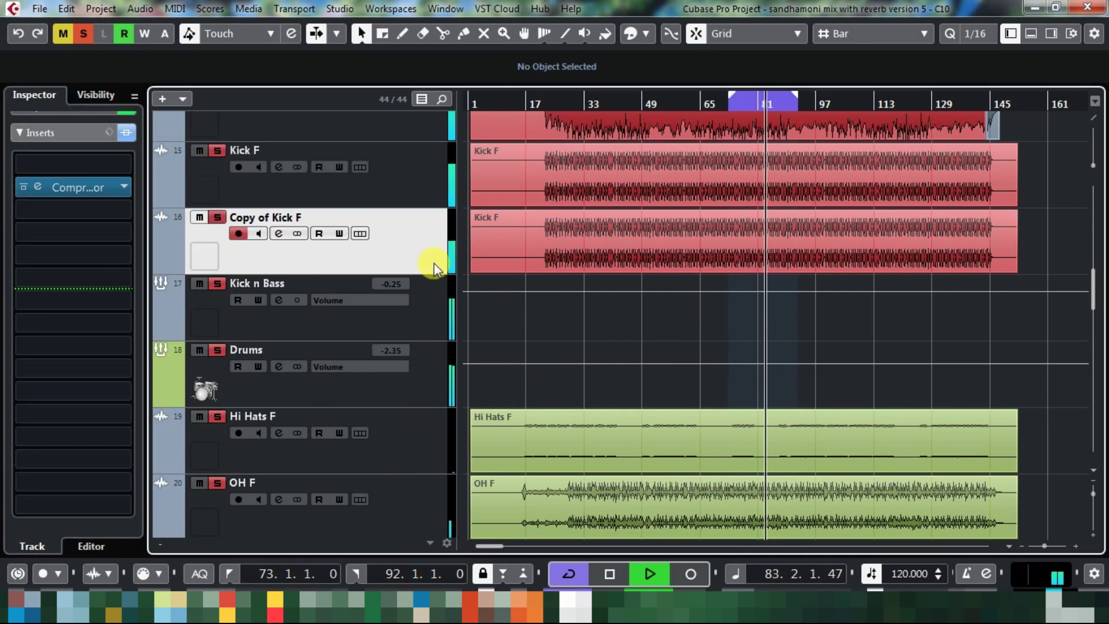
pyautogui.click(72, 183)
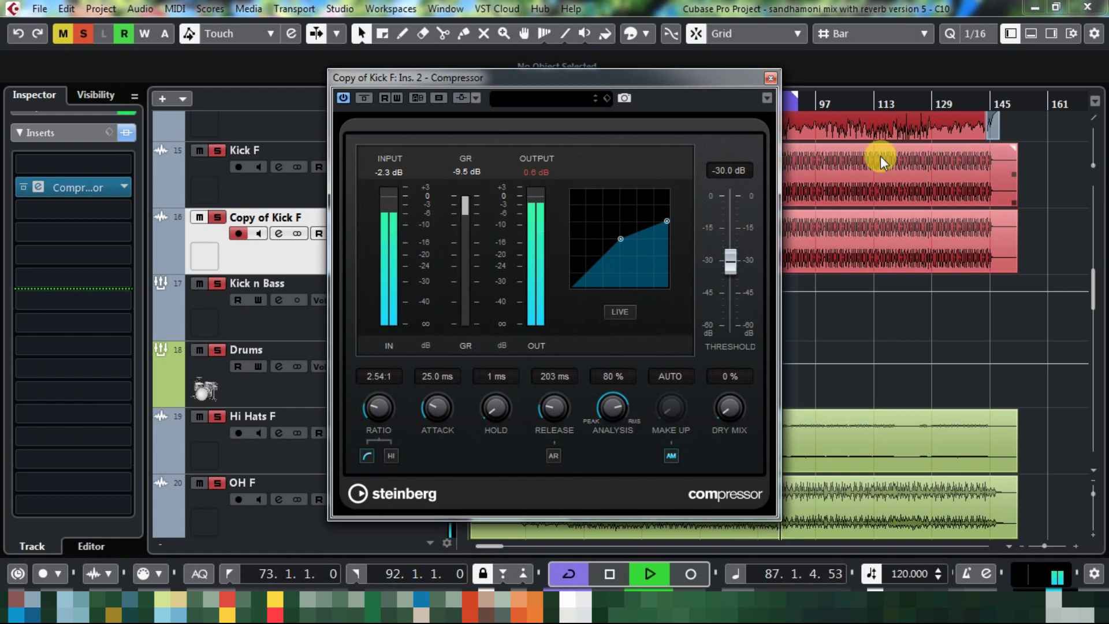
pyautogui.click(768, 79)
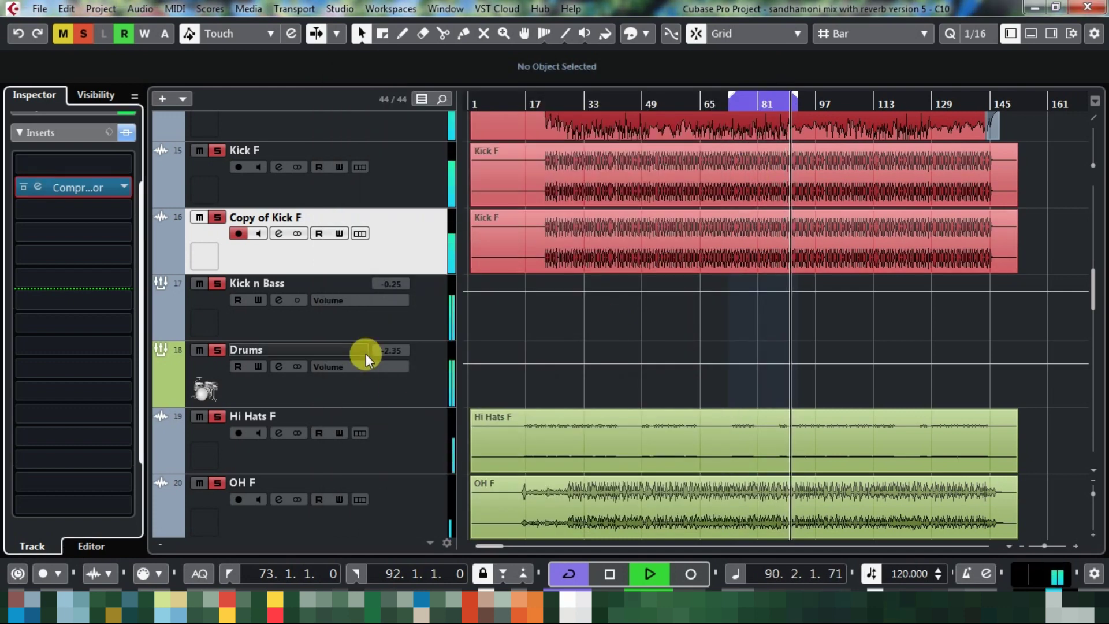
# Step: Set the Hi Hats F compressor's attack to 24.1 ms and its release to 327 ms
pyautogui.click(411, 443)
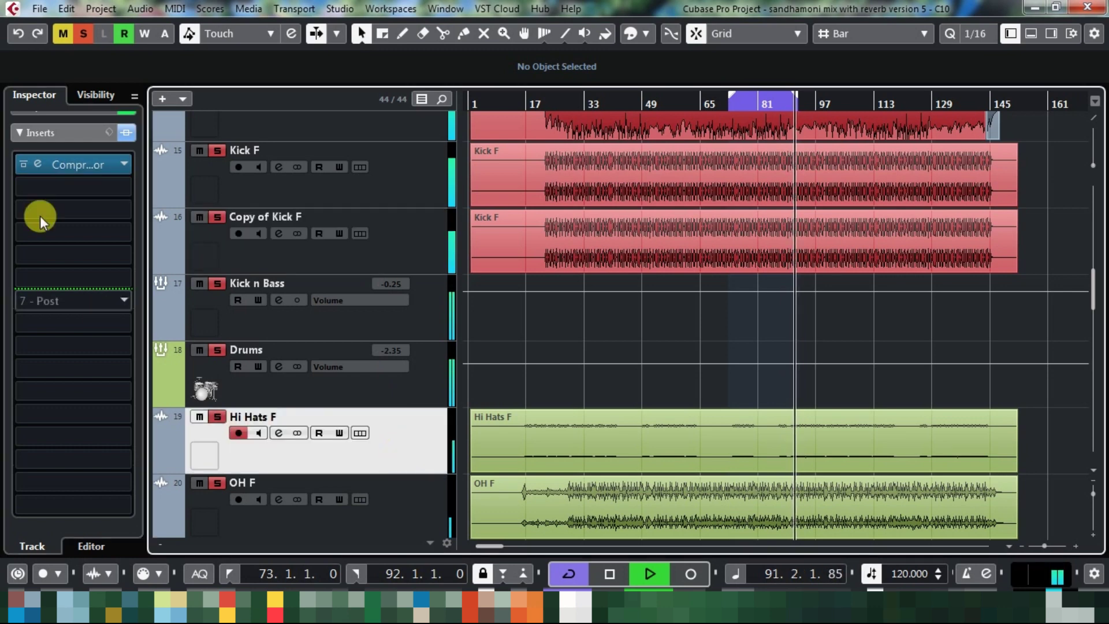
pyautogui.click(54, 168)
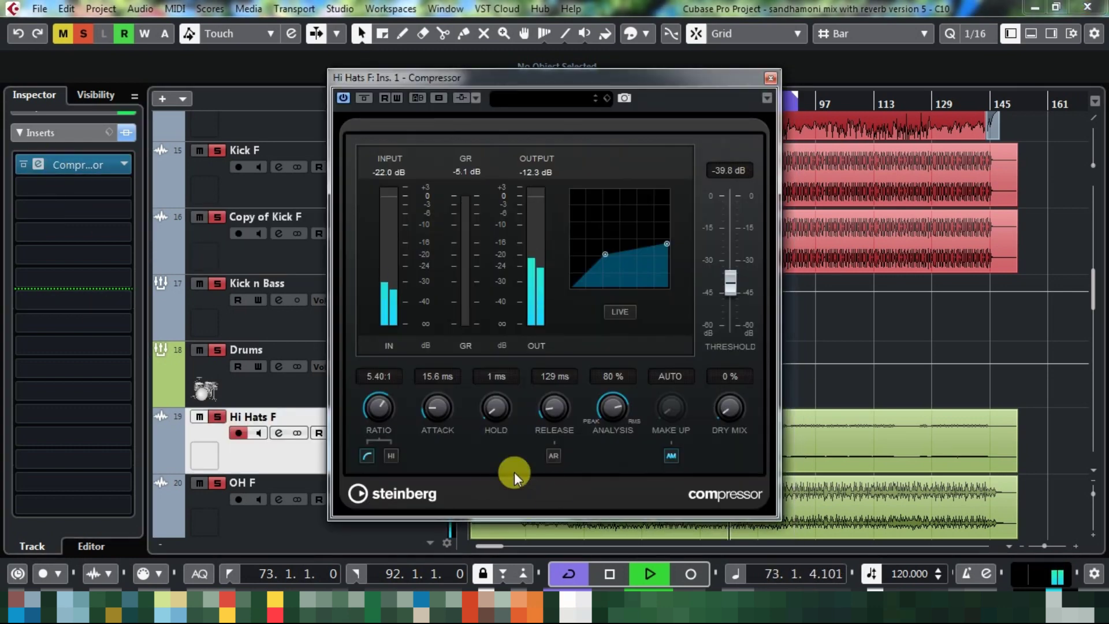
pyautogui.moveTo(554, 411); pyautogui.dragTo(571, 379)
pyautogui.click(436, 405)
pyautogui.moveTo(436, 404); pyautogui.dragTo(439, 403)
pyautogui.moveTo(553, 408); pyautogui.dragTo(555, 410)
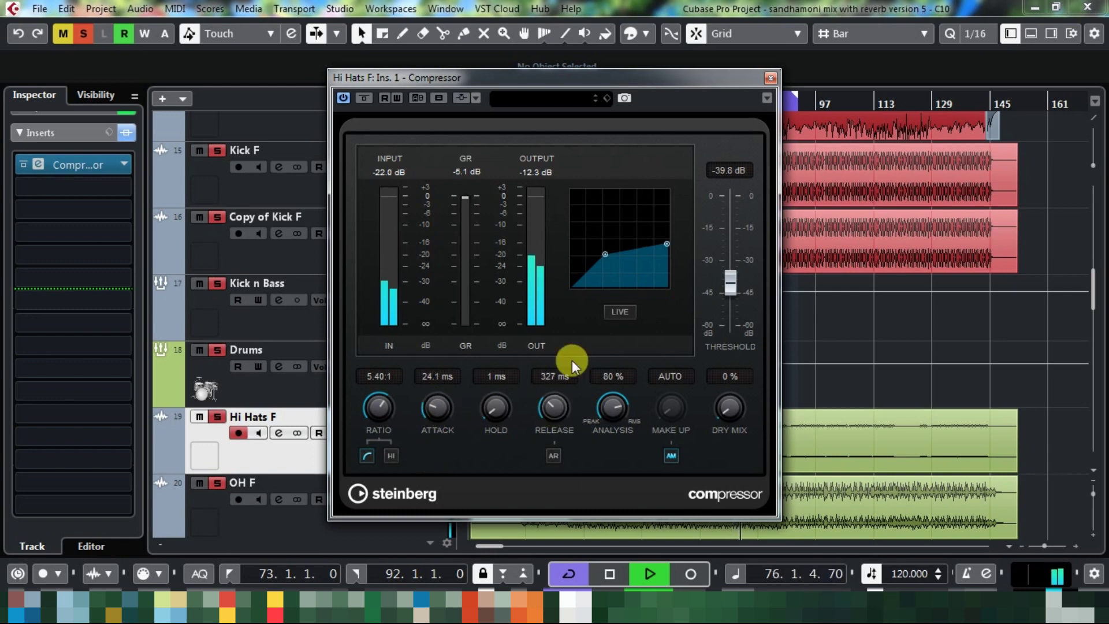
pyautogui.click(772, 82)
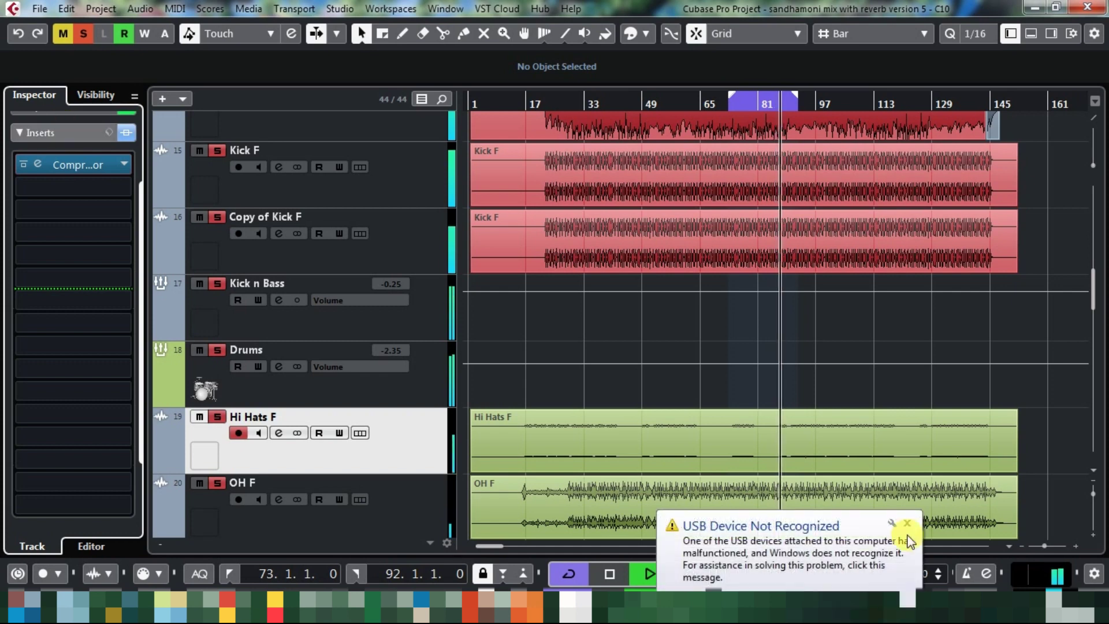
# Step: Dismiss the USB notification and set the OH F compressor's release to 416 ms and attack to 19.1 ms
pyautogui.click(408, 504)
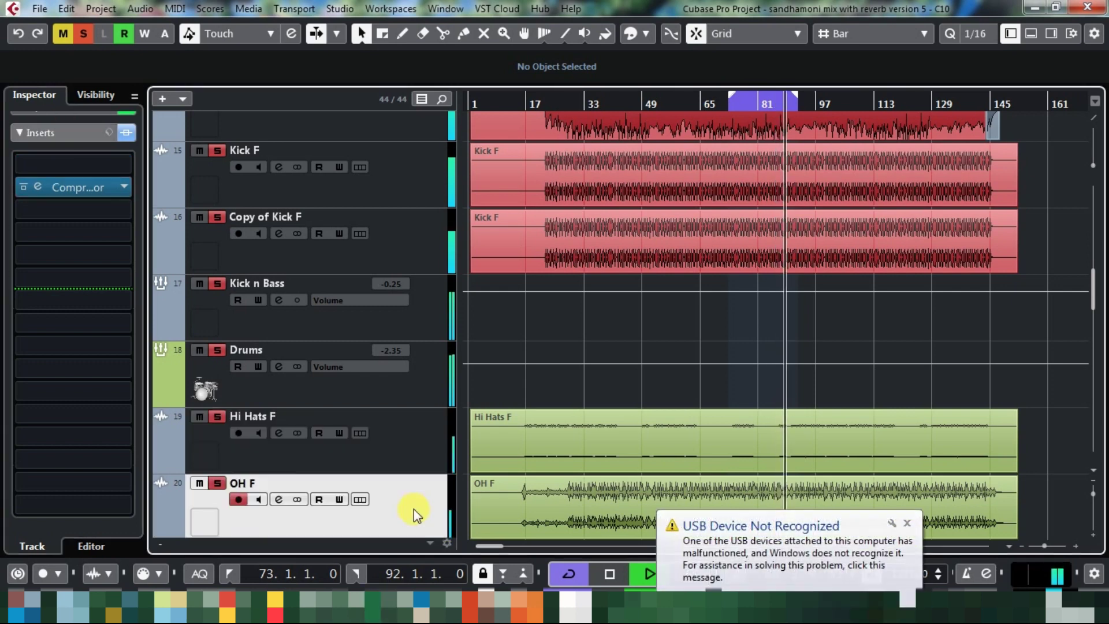
pyautogui.click(906, 522)
pyautogui.click(62, 187)
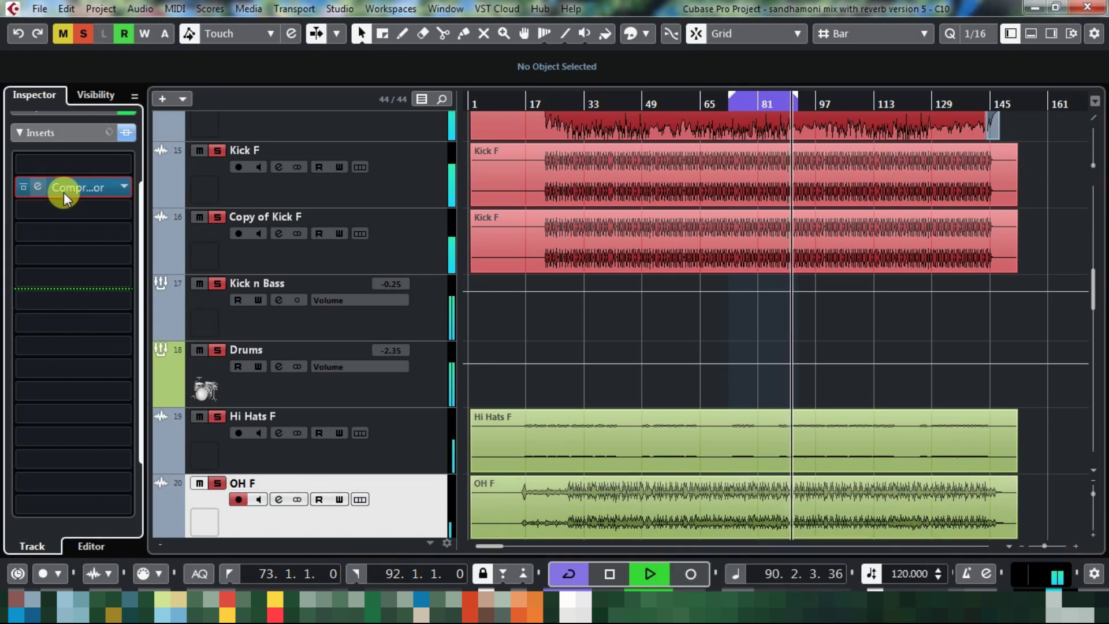
pyautogui.moveTo(552, 415); pyautogui.dragTo(566, 382)
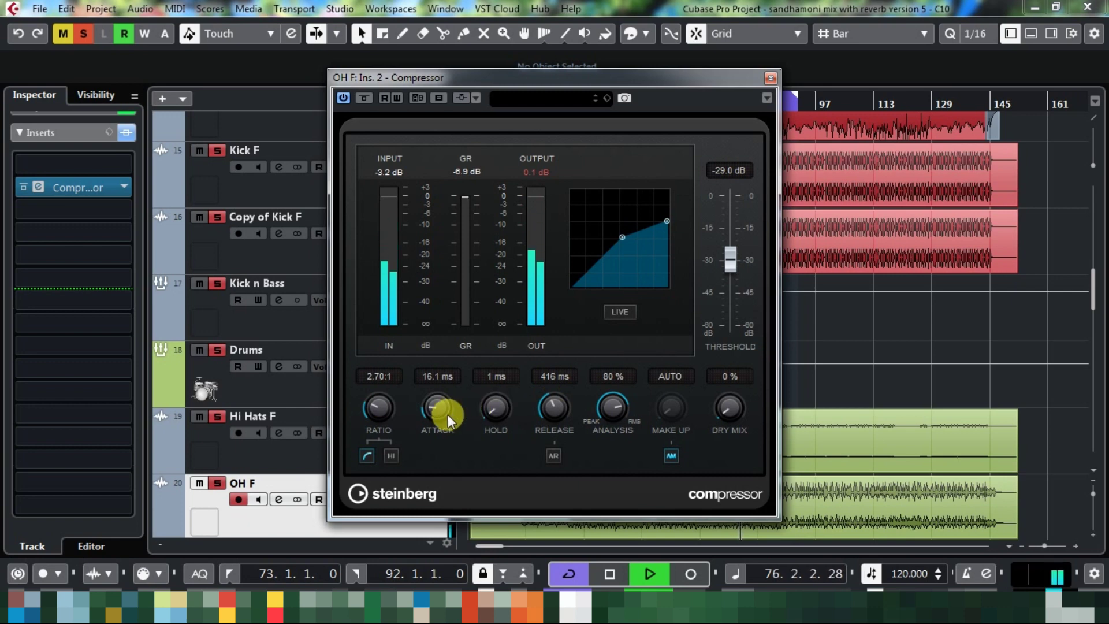
pyautogui.moveTo(440, 407); pyautogui.dragTo(664, 288)
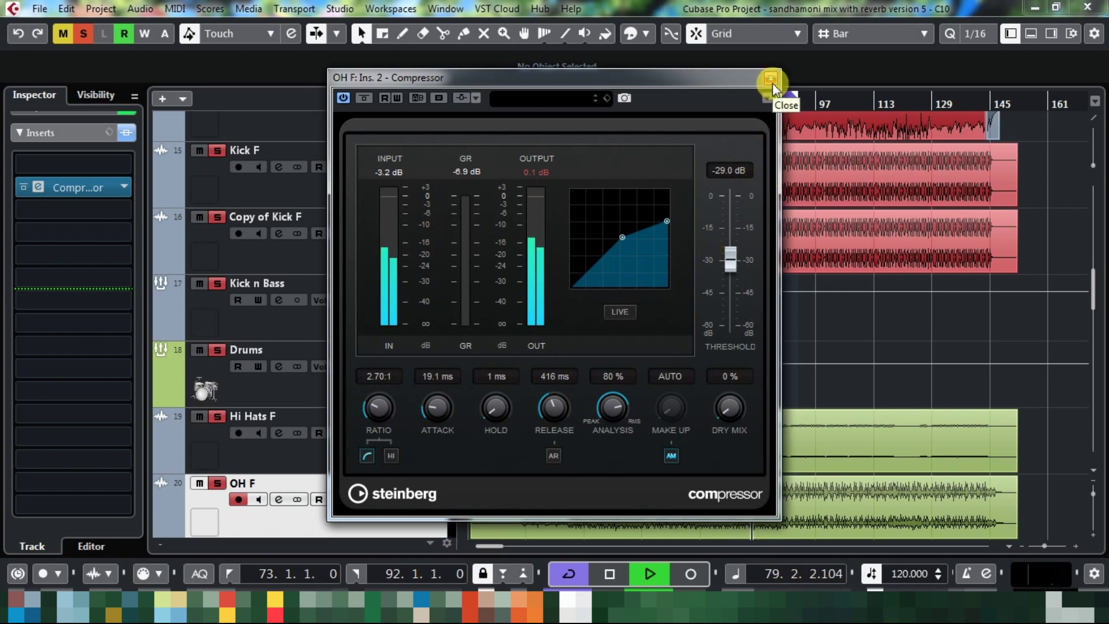
pyautogui.moveTo(772, 82)
pyautogui.mouseDown()
pyautogui.moveTo(677, 172)
pyautogui.moveTo(454, 333)
pyautogui.moveTo(690, 283)
pyautogui.moveTo(722, 261)
pyautogui.mouseUp()
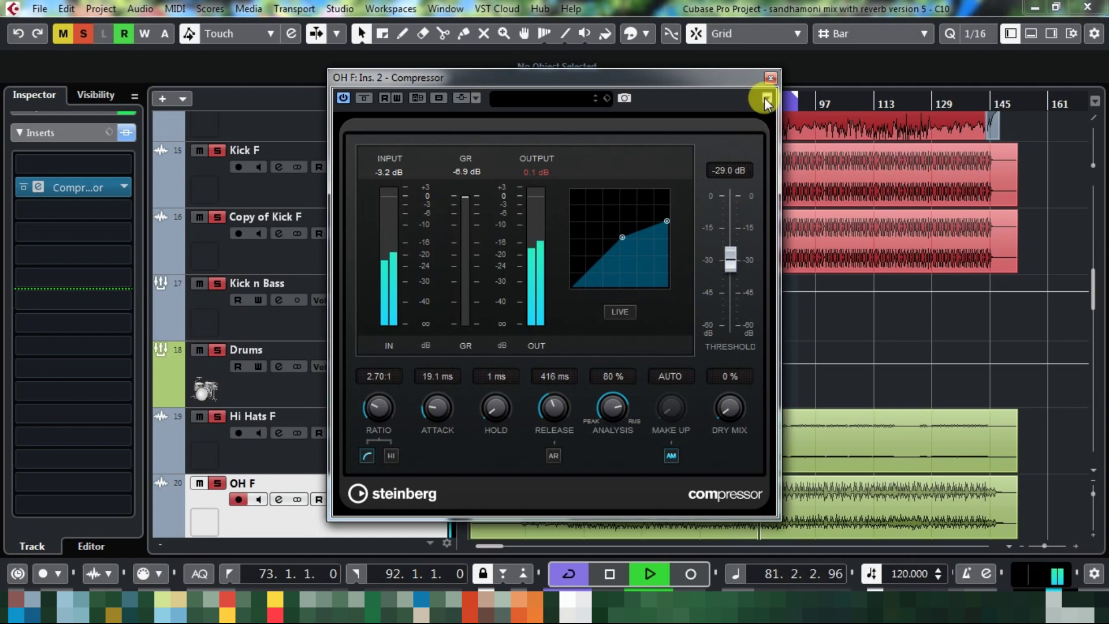
pyautogui.click(770, 76)
# Step: Set the release of the Snare T F track's compressor to 431 ms and close the plug-in window
pyautogui.scroll(-5, 492, 297)
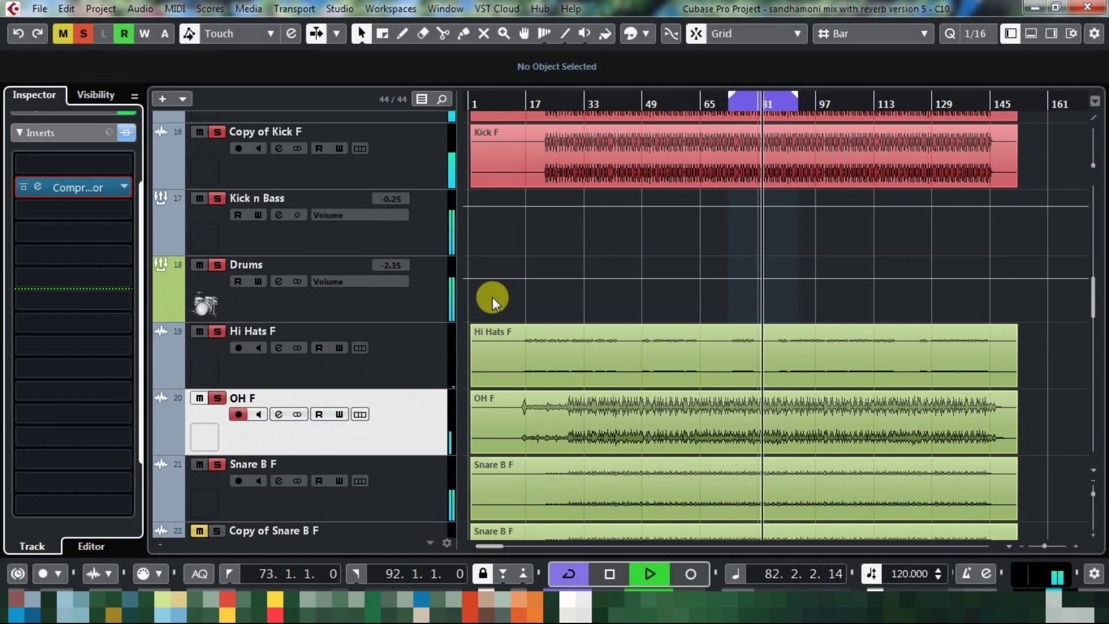
pyautogui.scroll(-3, 337, 434)
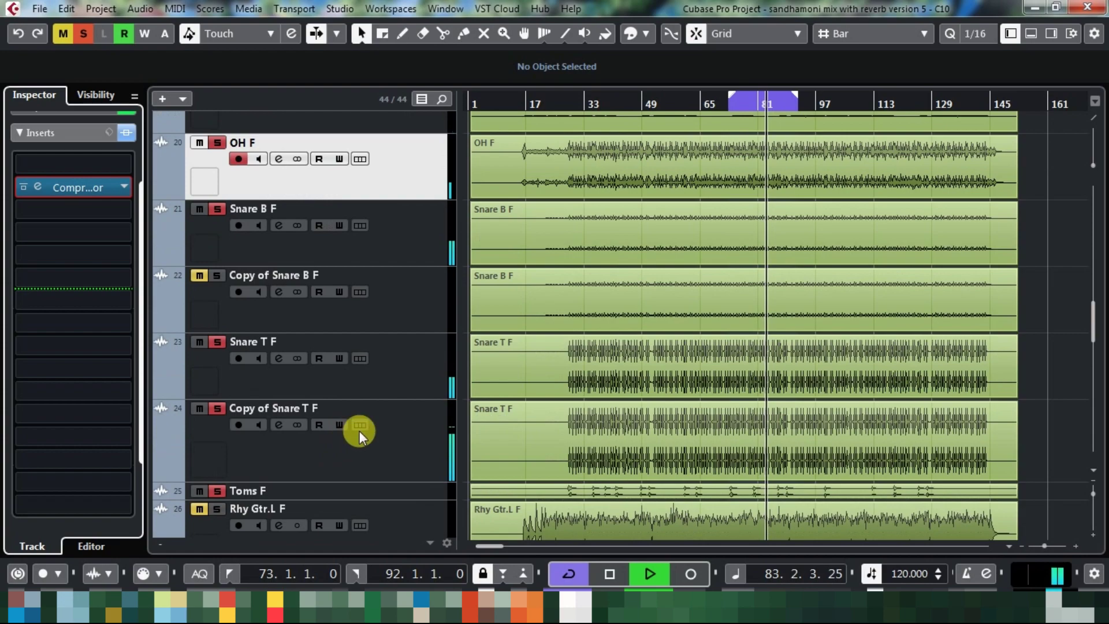
pyautogui.click(430, 379)
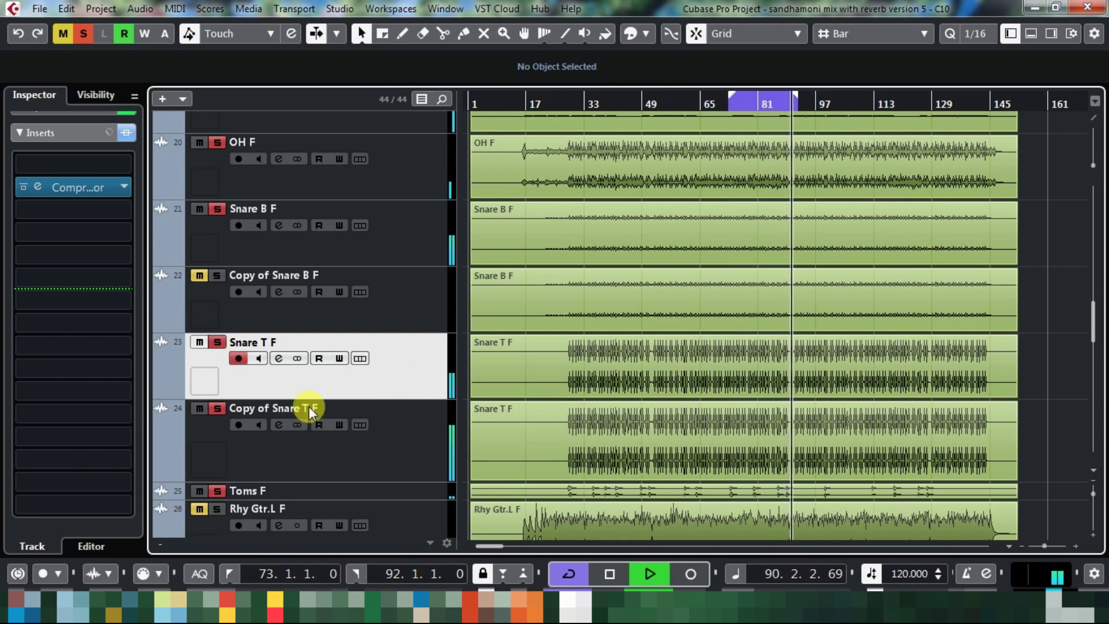
pyautogui.click(80, 189)
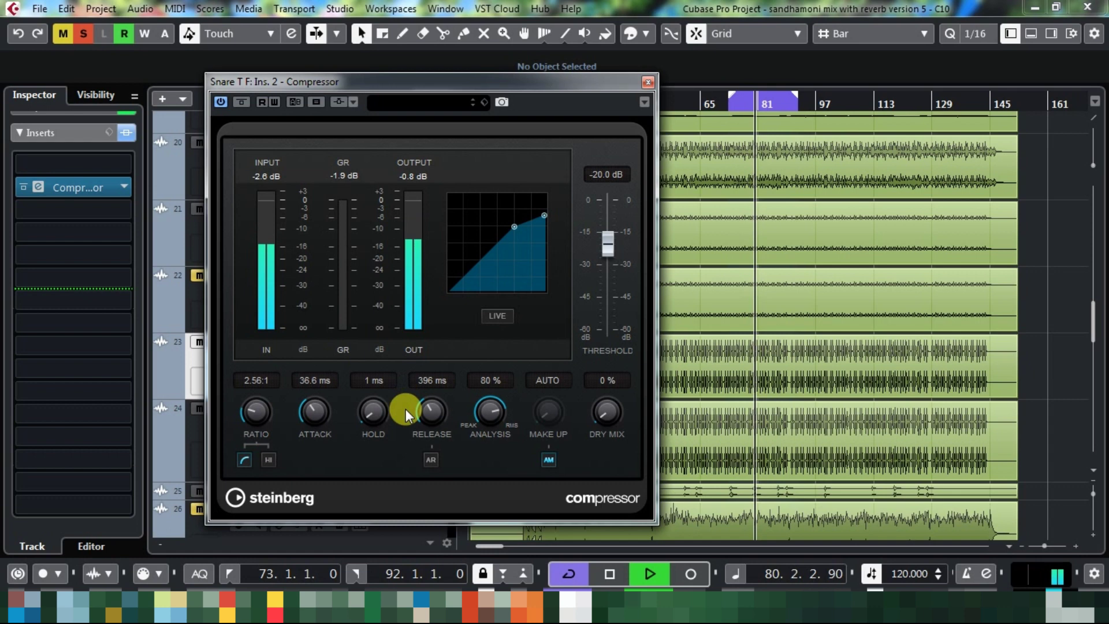
pyautogui.moveTo(429, 415); pyautogui.dragTo(436, 408)
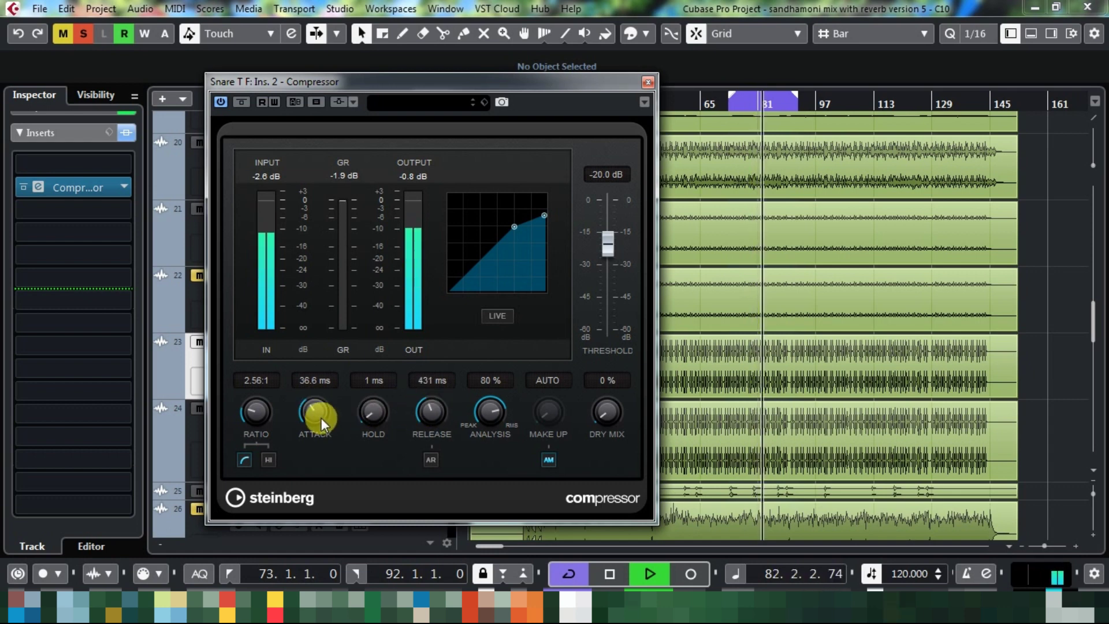
pyautogui.click(648, 82)
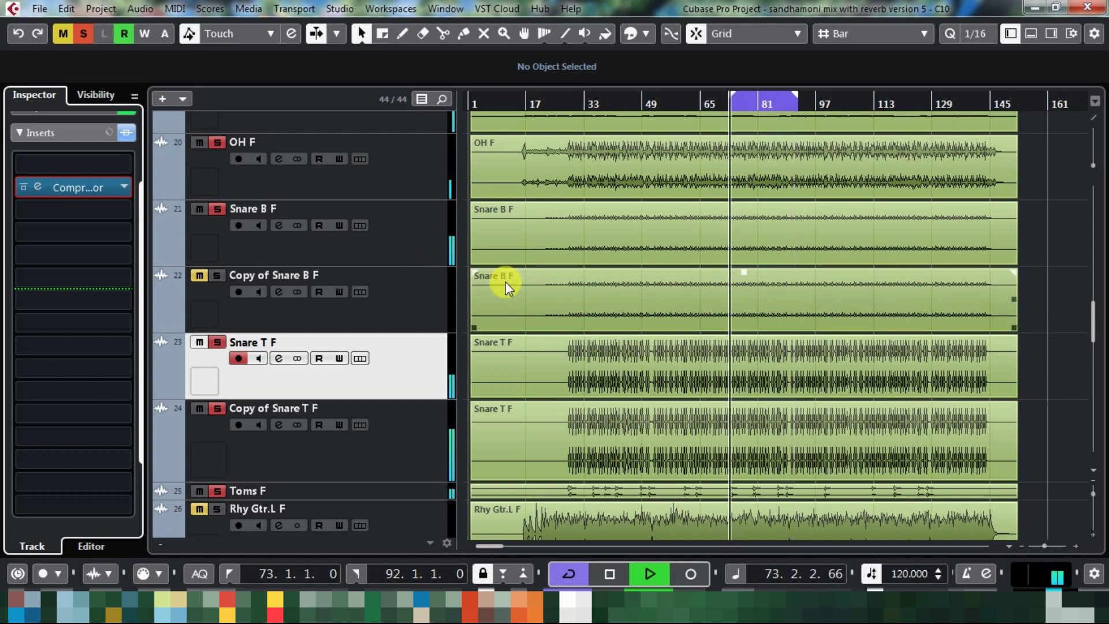
# Step: Resume playback of the soloed drum tracks and select the Copy of Kick F track
pyautogui.scroll(2, 501, 315)
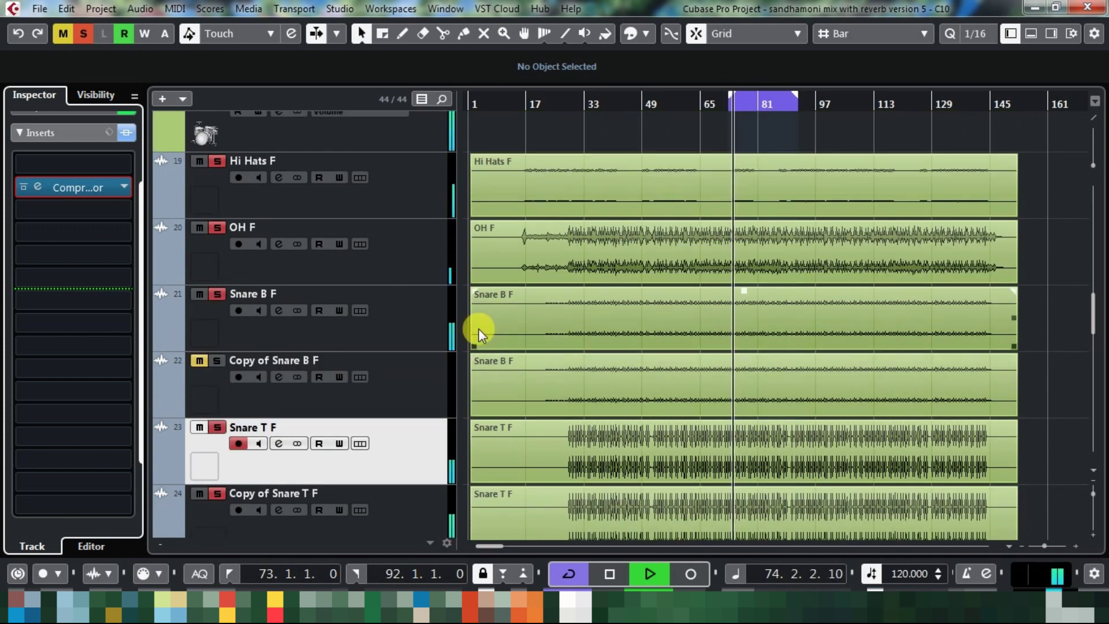
pyautogui.scroll(-2, 419, 315)
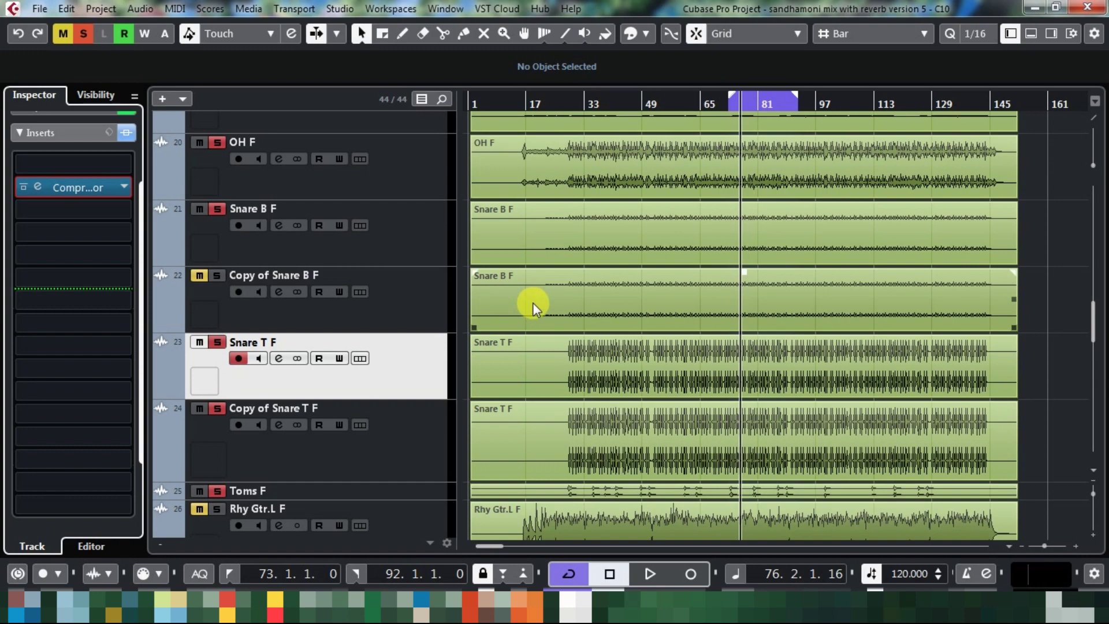
pyautogui.scroll(5, 519, 293)
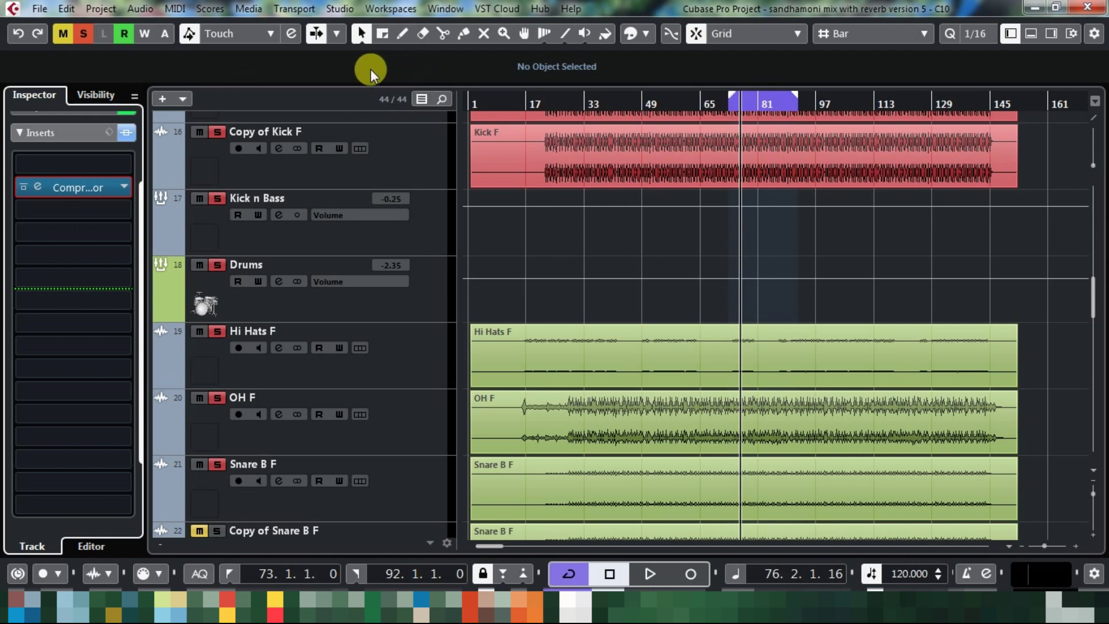
pyautogui.click(461, 96)
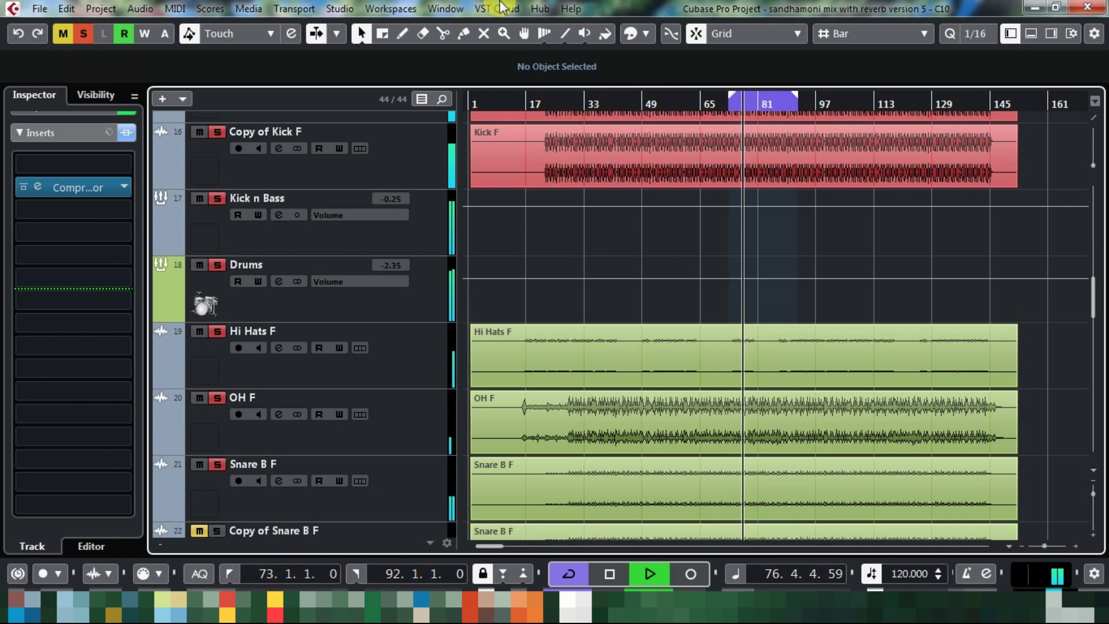
pyautogui.click(425, 165)
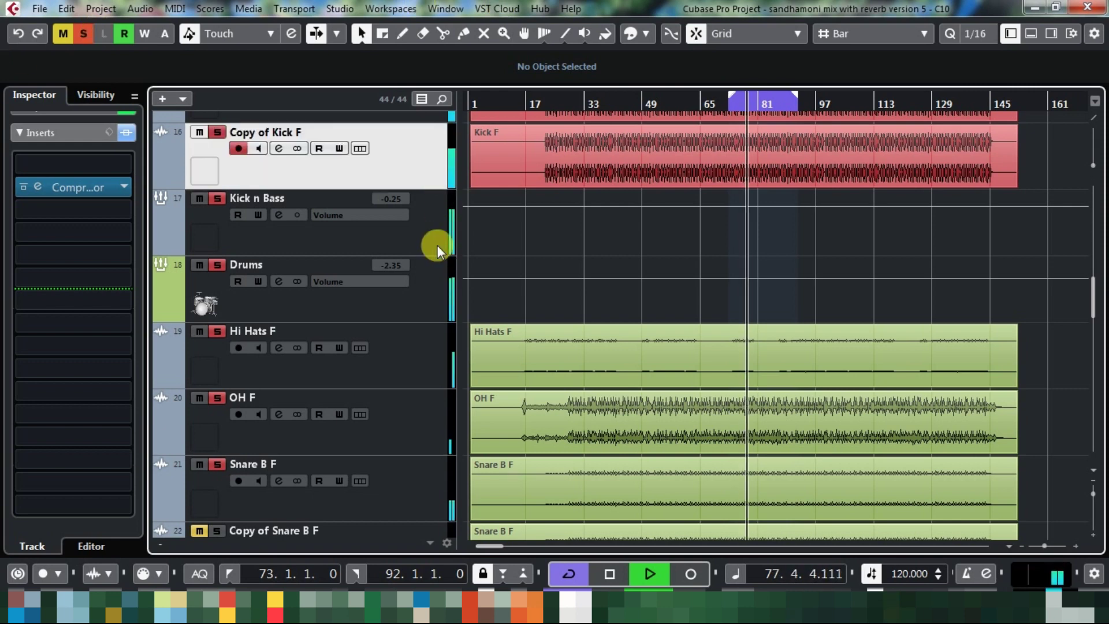
# Step: Open the channel settings of the Bass Gtr F track
pyautogui.scroll(3, 449, 238)
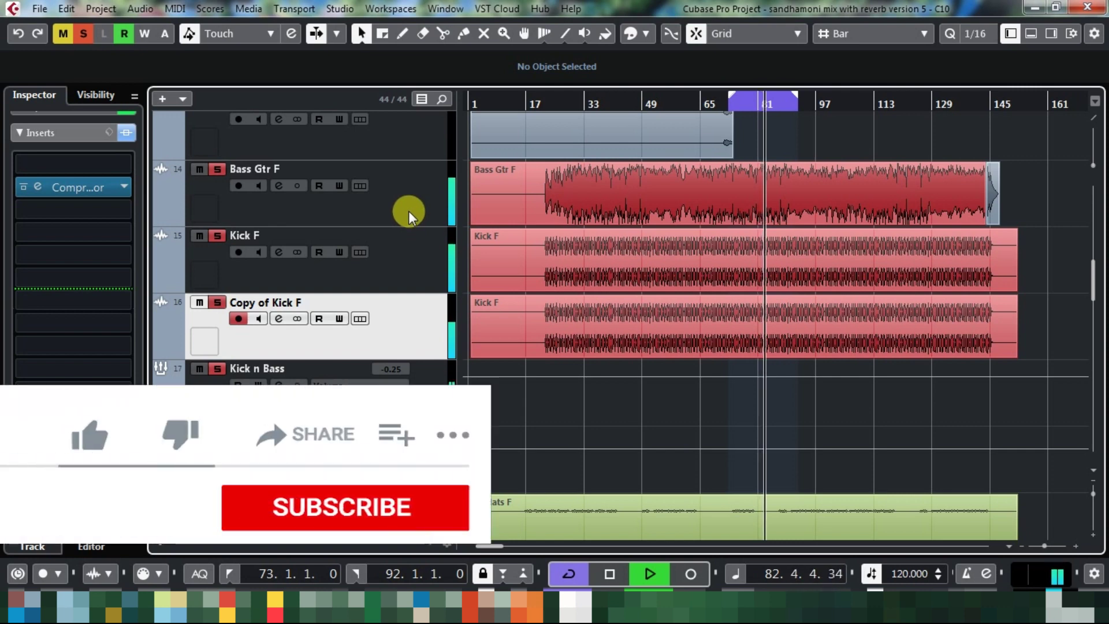
pyautogui.click(408, 210)
pyautogui.click(50, 132)
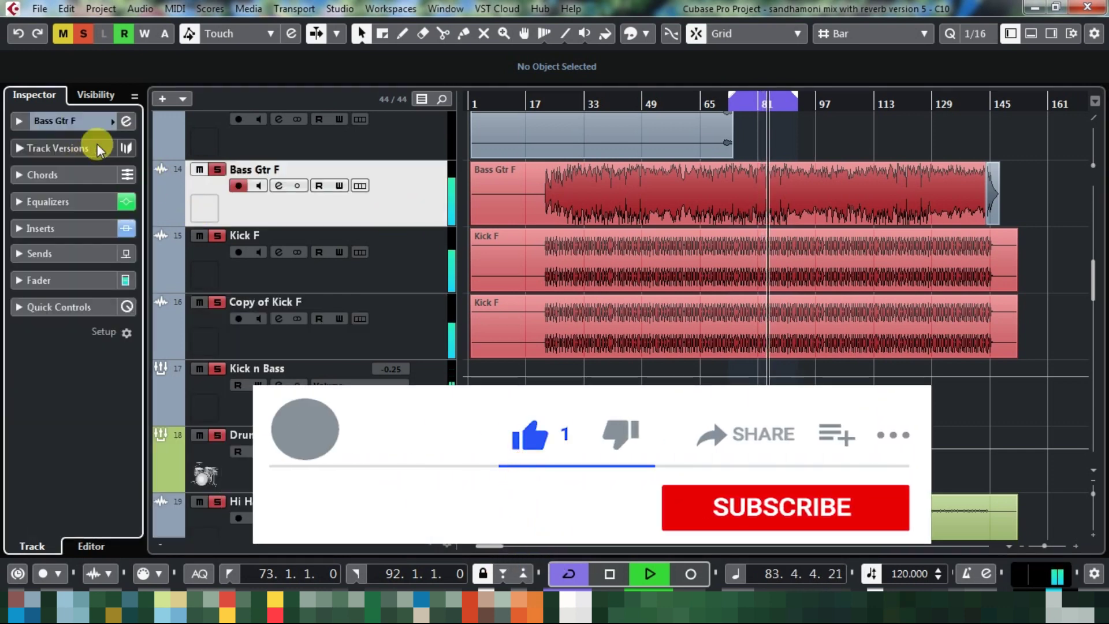
pyautogui.click(132, 120)
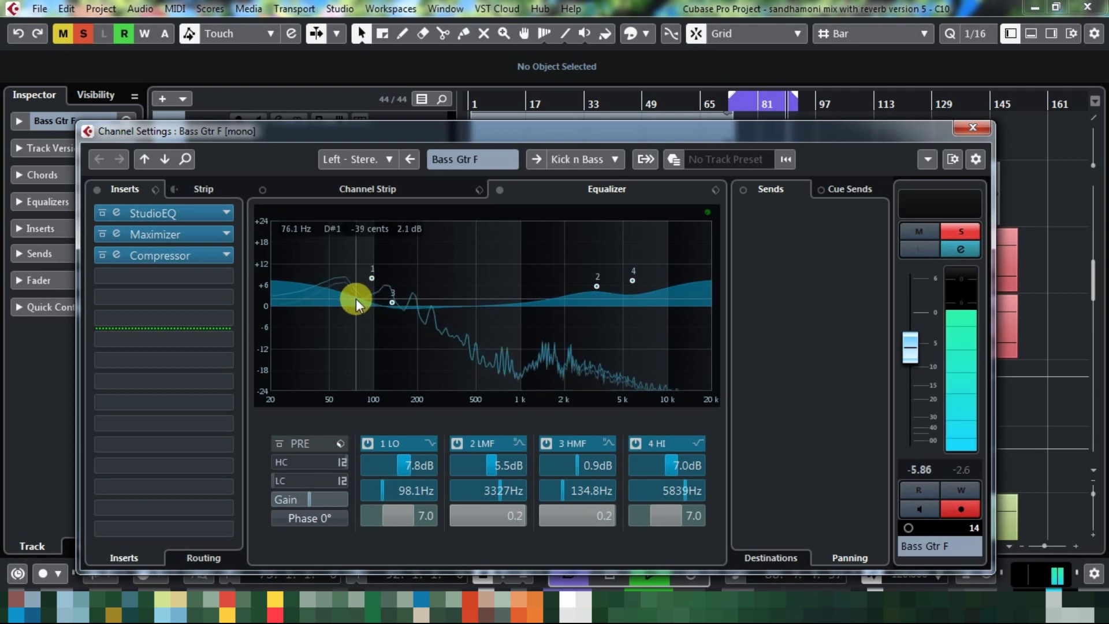
# Step: Adjust the bass guitar's HMF equalizer band to -1.8 dB at 108.6 Hz with a Q of 4.9
pyautogui.click(391, 302)
pyautogui.moveTo(388, 301); pyautogui.dragTo(375, 306)
pyautogui.moveTo(376, 305); pyautogui.dragTo(374, 307)
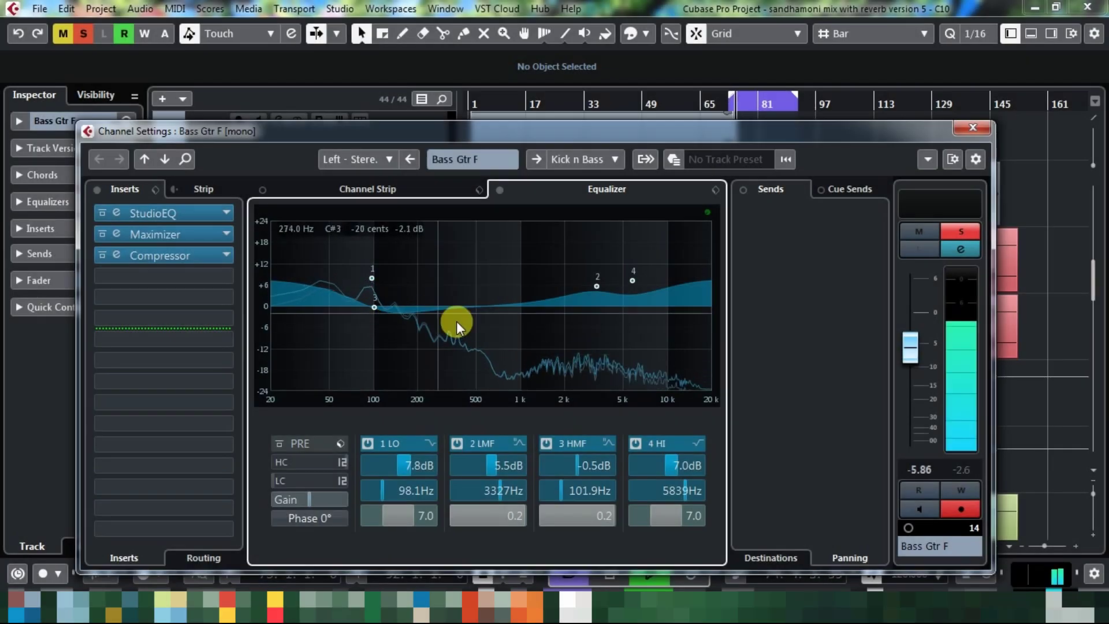
pyautogui.click(600, 519)
pyautogui.write('2')
pyautogui.press('Return')
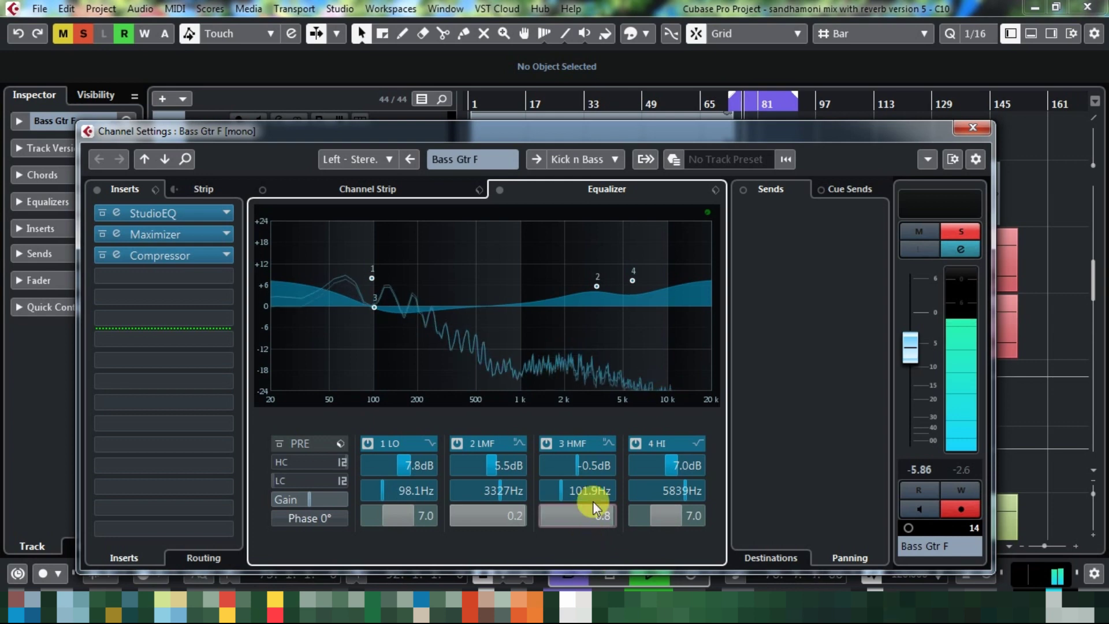
pyautogui.moveTo(592, 472); pyautogui.dragTo(580, 395)
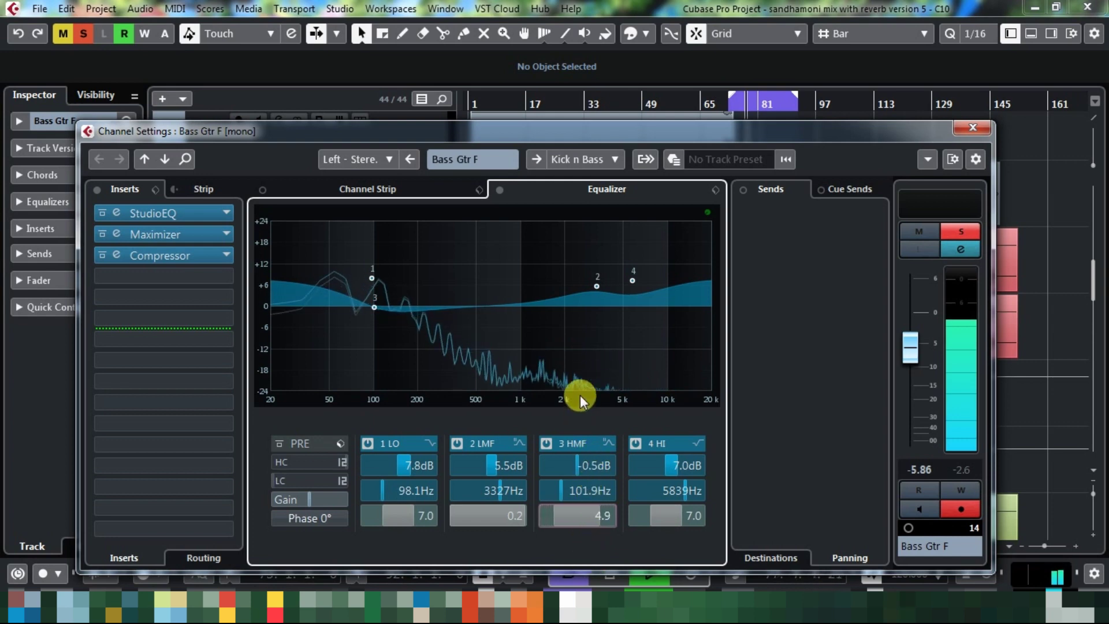
pyautogui.moveTo(375, 303); pyautogui.dragTo(379, 312)
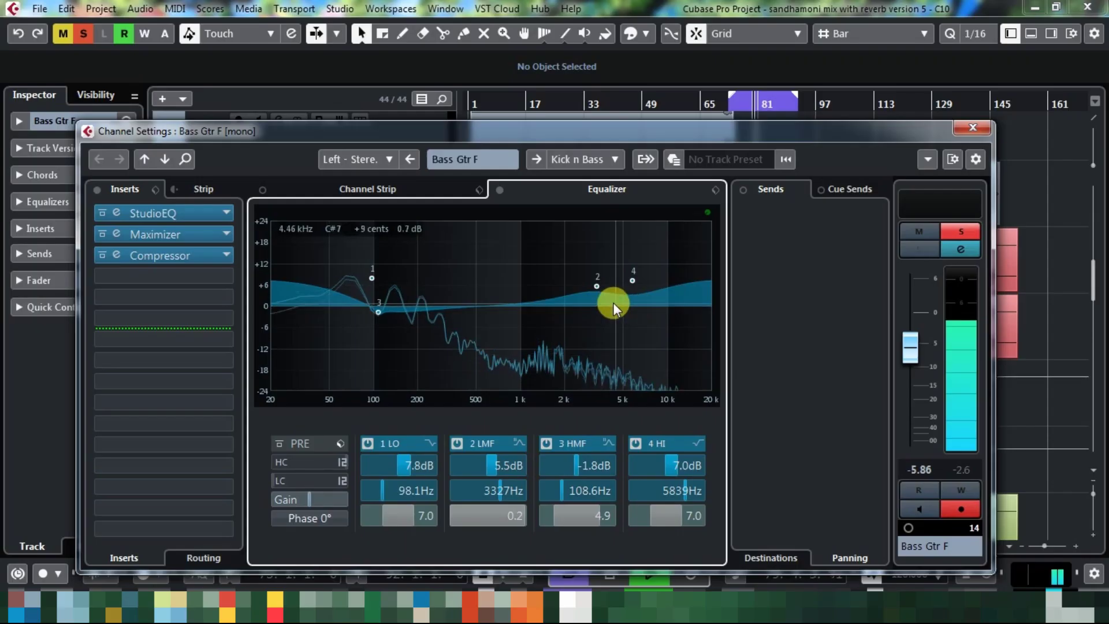
# Step: Set the bass EQ's LMF band to 4.1 dB at 3285 Hz and HI band to 3.0 dB at 7228 Hz, then close the channel settings
pyautogui.moveTo(600, 286); pyautogui.dragTo(646, 295)
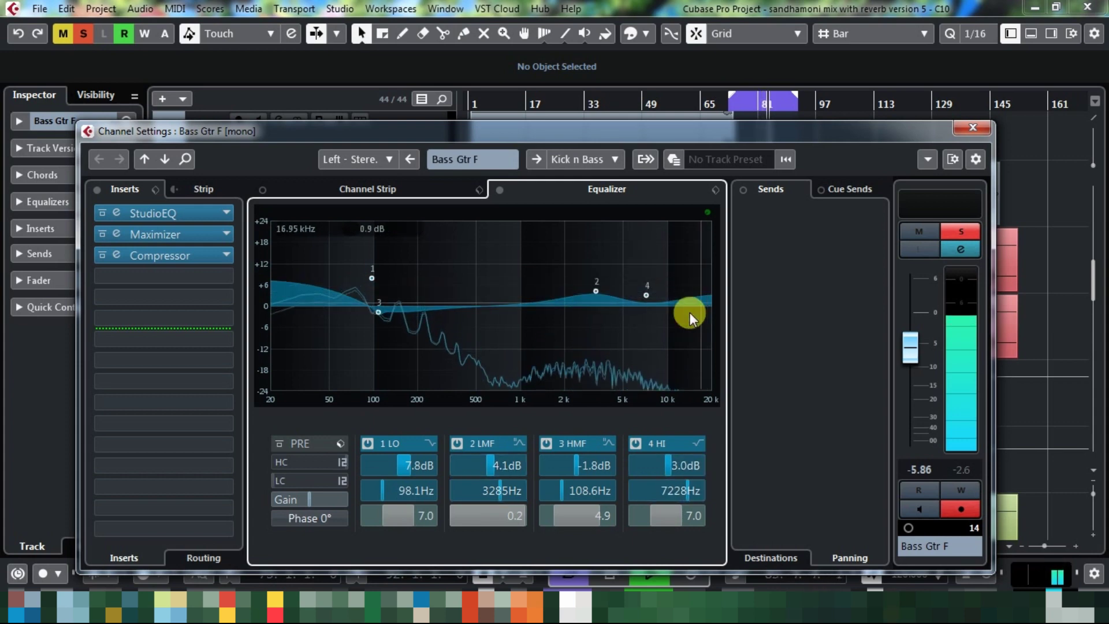
pyautogui.click(972, 128)
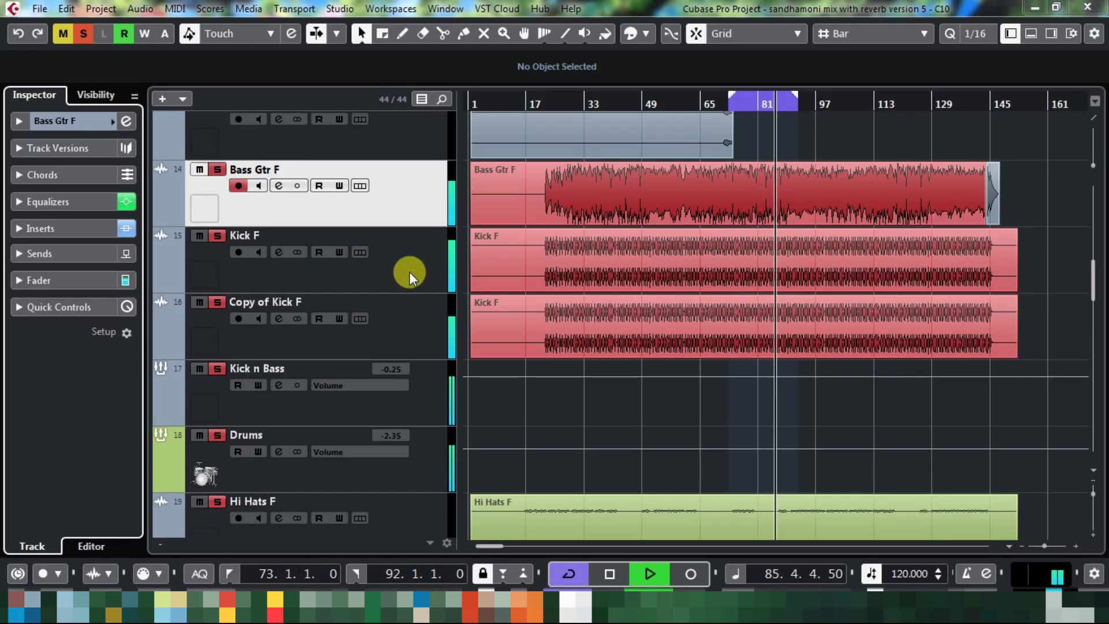
# Step: Open the Kick F channel settings and set the HMF equalizer band to -19.9 dB at 33.7 Hz with a Q of 4.1
pyautogui.click(410, 271)
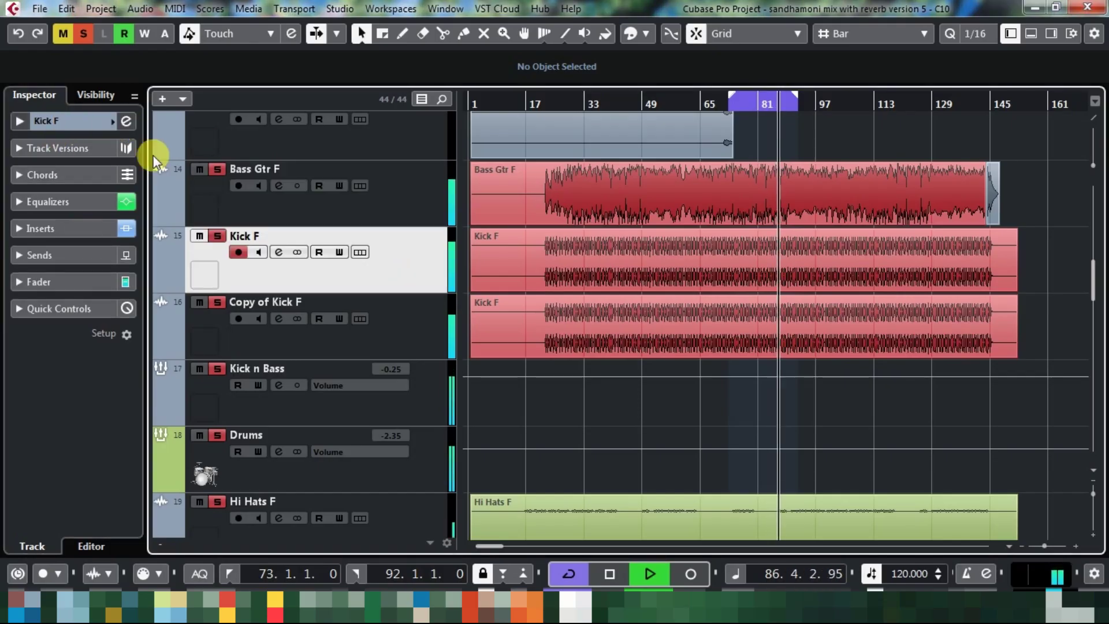
pyautogui.press('e')
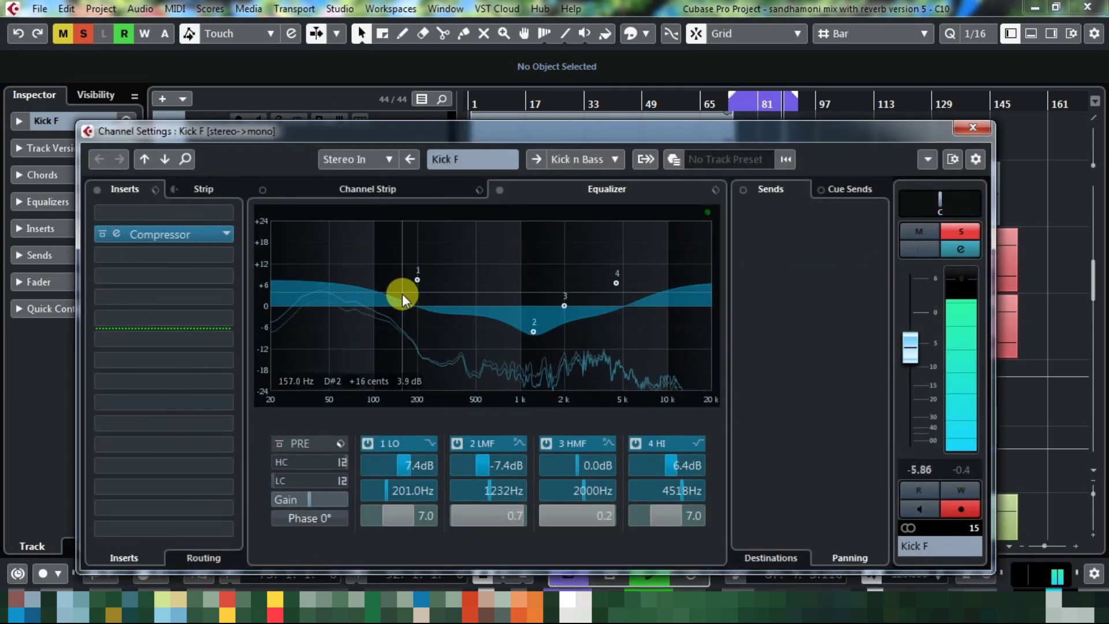
pyautogui.click(417, 278)
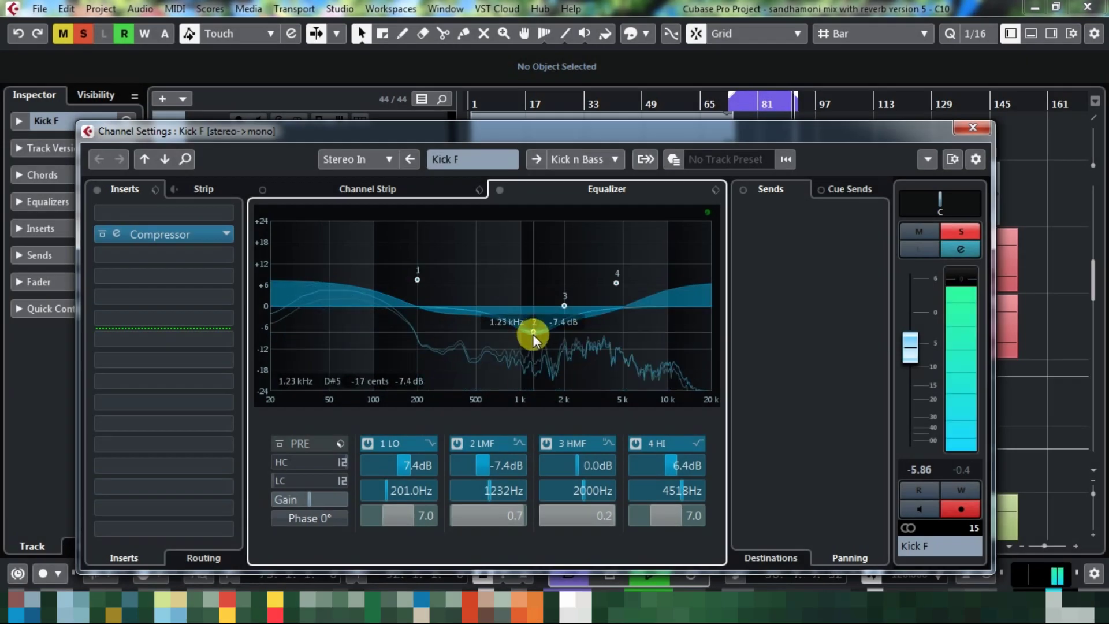
pyautogui.moveTo(565, 302)
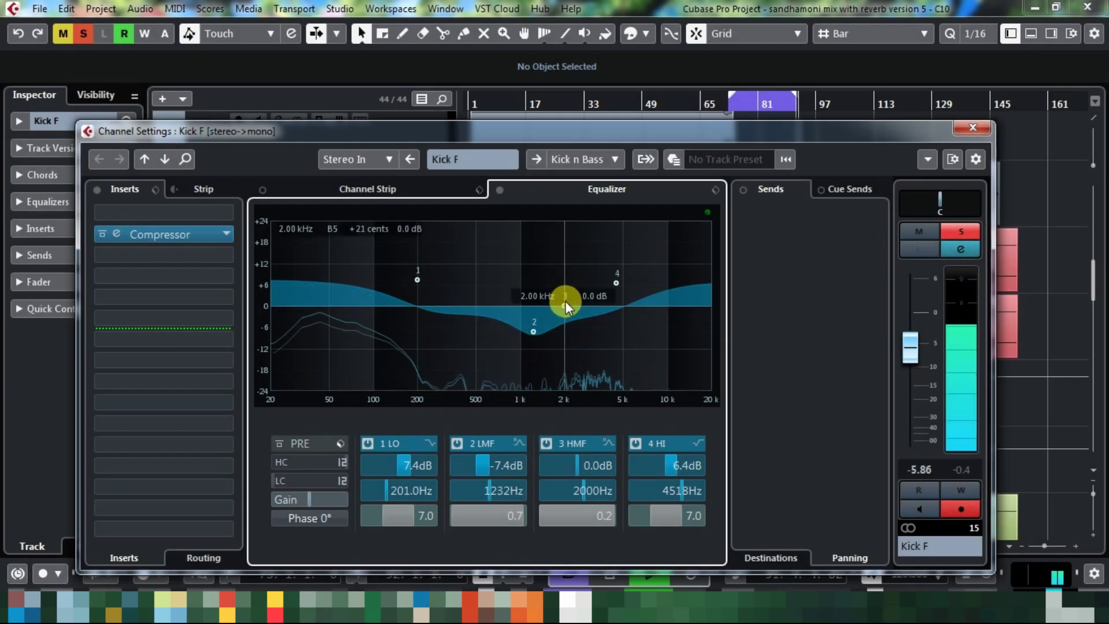
pyautogui.moveTo(567, 302); pyautogui.dragTo(576, 295)
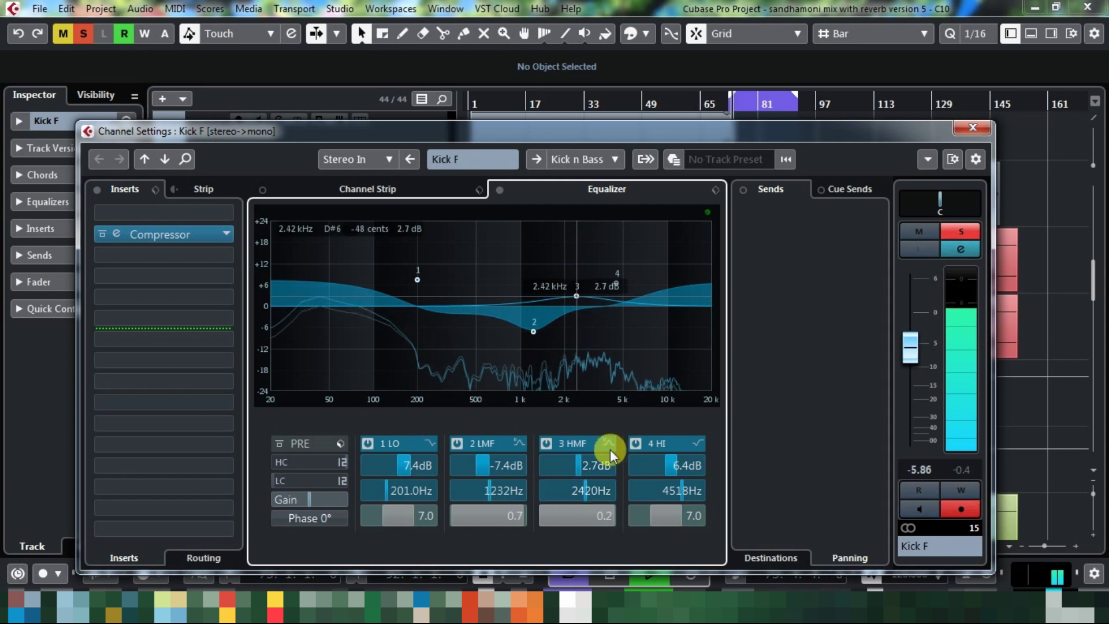
pyautogui.moveTo(607, 508); pyautogui.dragTo(305, 374)
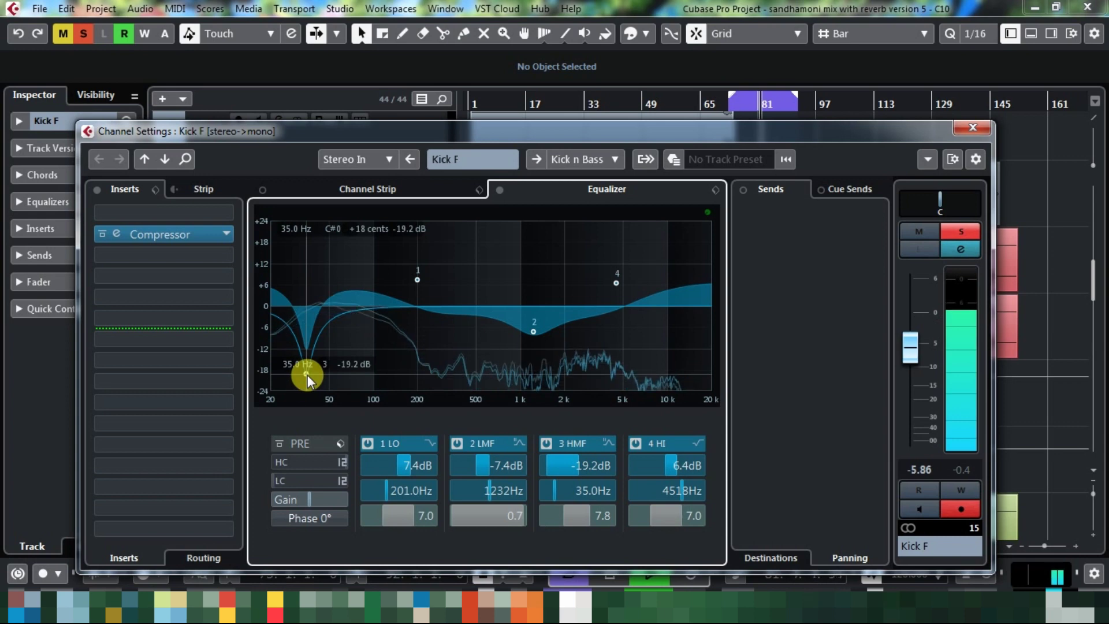
pyautogui.moveTo(306, 373); pyautogui.dragTo(303, 378)
pyautogui.moveTo(580, 510); pyautogui.dragTo(586, 597)
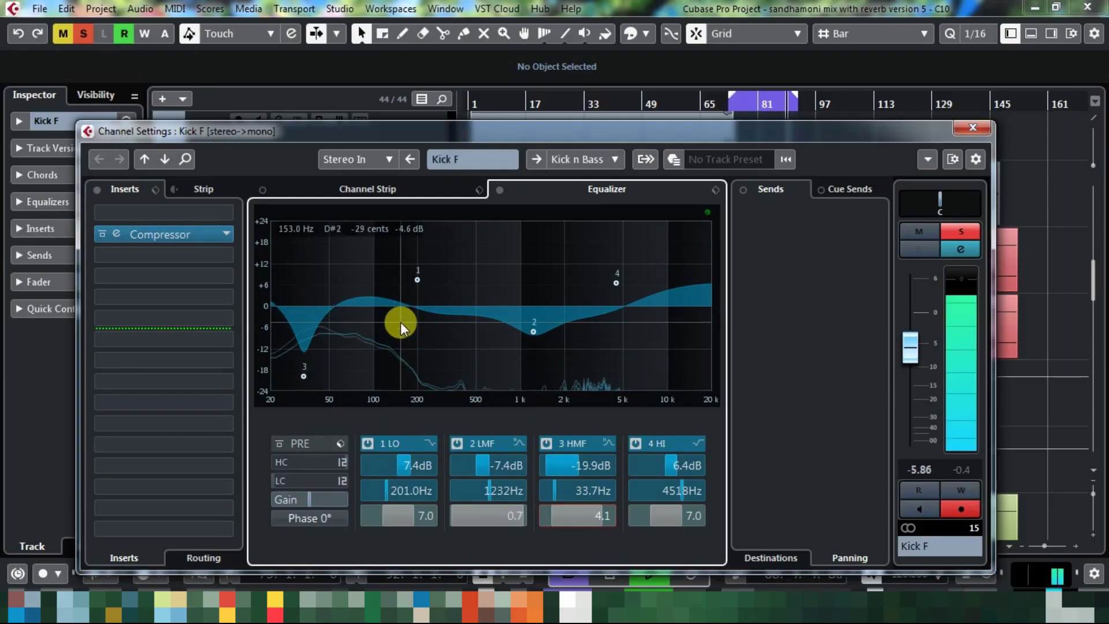
# Step: Set the kick EQ's LO band to 8.9 dB at 195 Hz, LMF to -7.1 dB at 1072 Hz and HI to 8.9 dB at 3683 Hz, then close the settings
pyautogui.moveTo(419, 281)
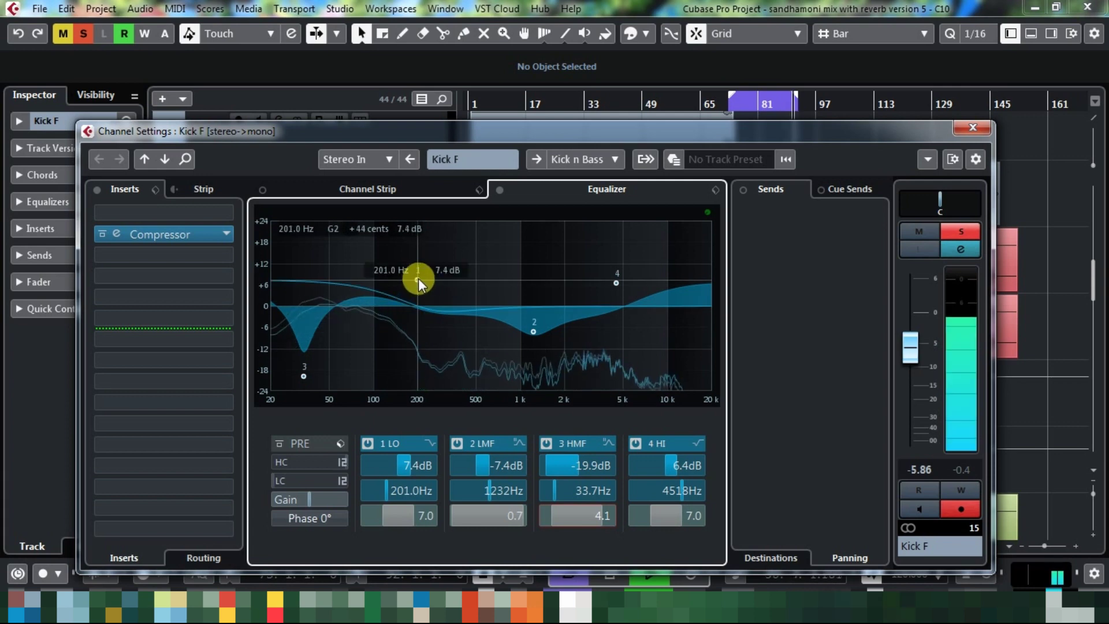
pyautogui.moveTo(420, 277); pyautogui.dragTo(417, 273)
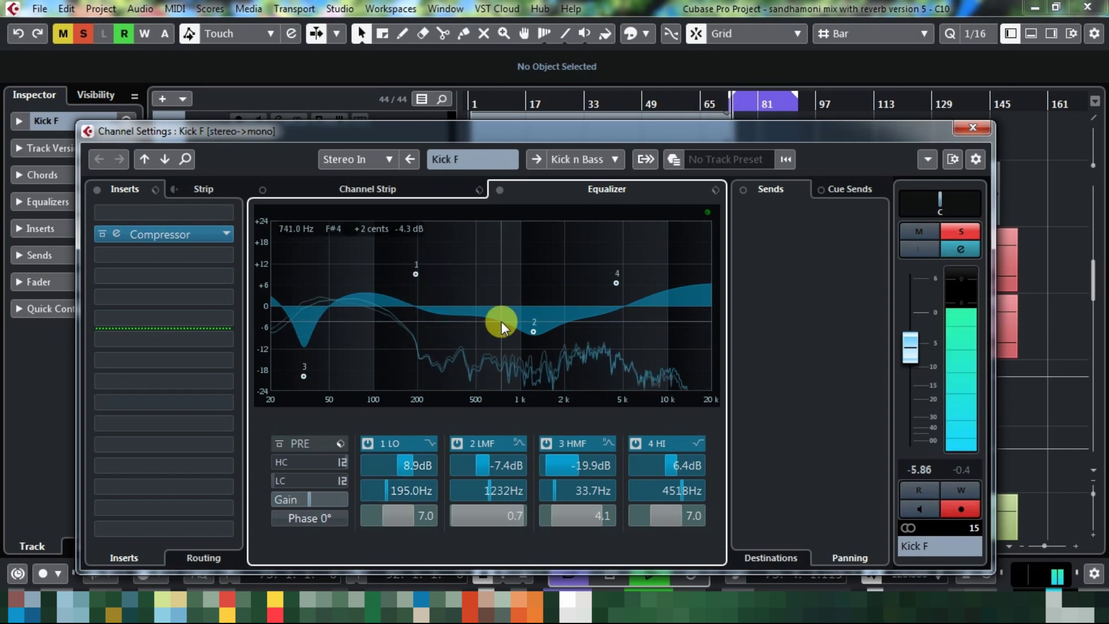
pyautogui.moveTo(535, 332)
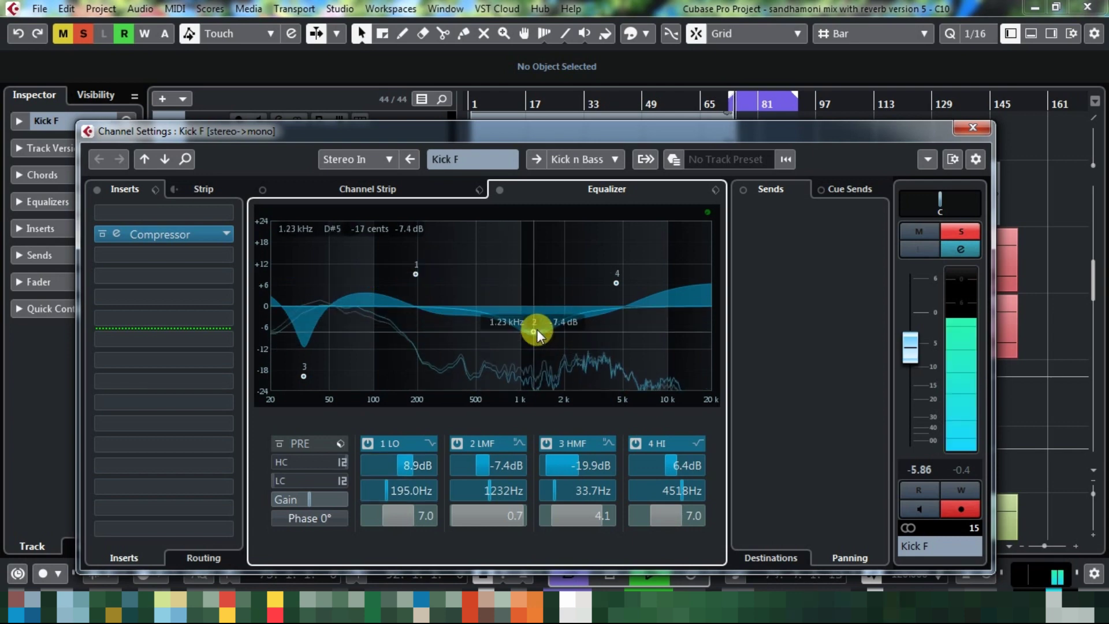
pyautogui.moveTo(533, 332); pyautogui.dragTo(525, 330)
pyautogui.moveTo(627, 281)
pyautogui.moveTo(614, 281); pyautogui.dragTo(604, 275)
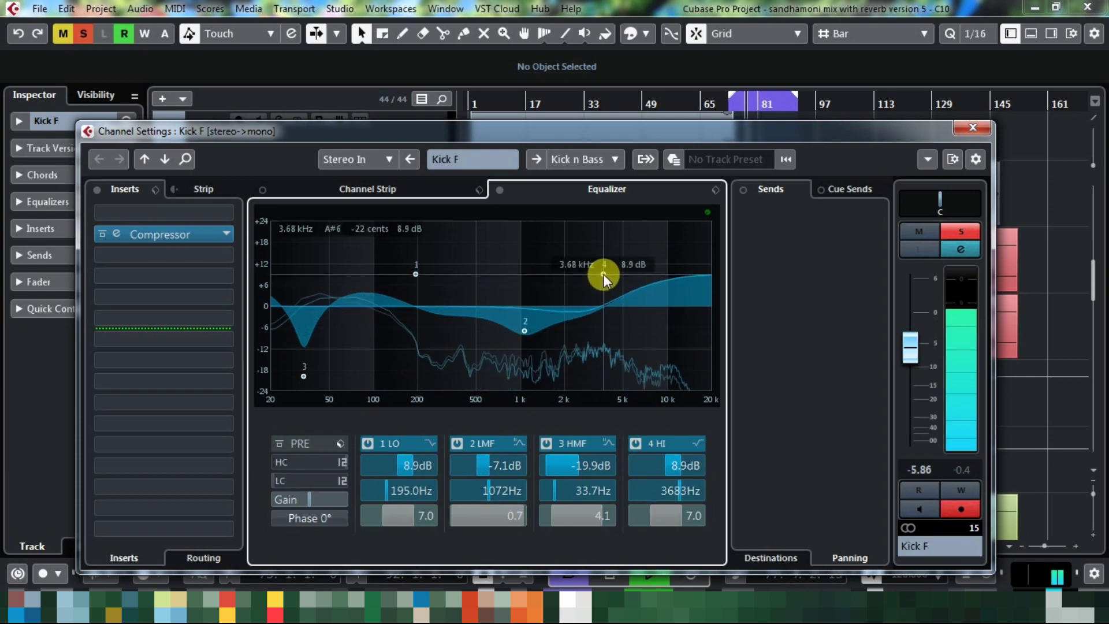
pyautogui.click(977, 127)
# Step: Open the Copy of Kick F channel settings and set the HMF equalizer band to -8.2 dB at 24.5 Hz
pyautogui.click(245, 332)
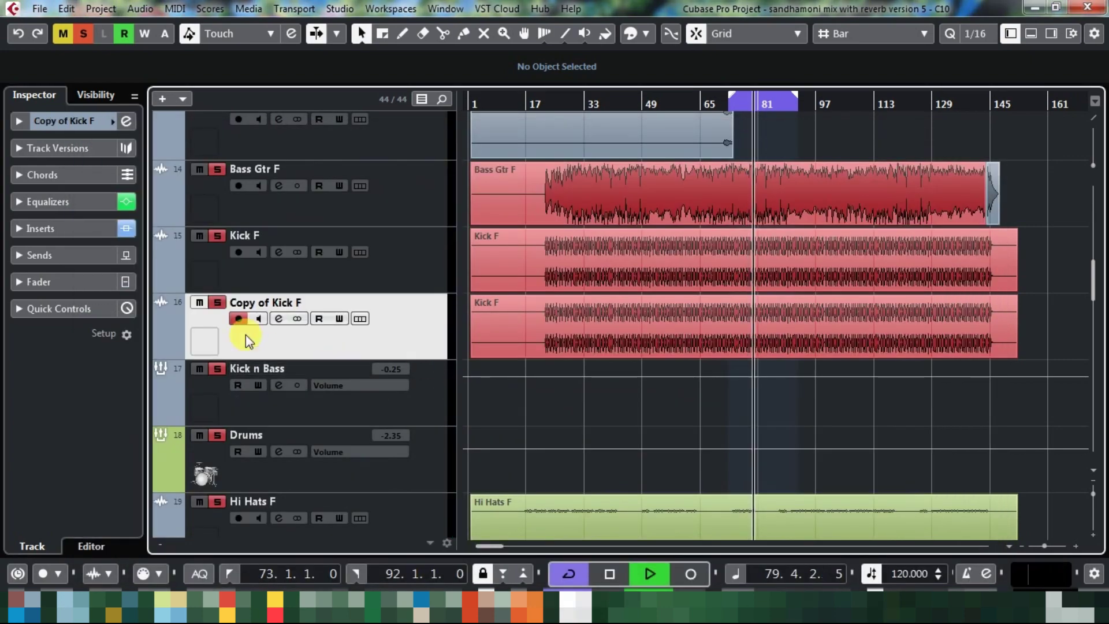
pyautogui.click(126, 122)
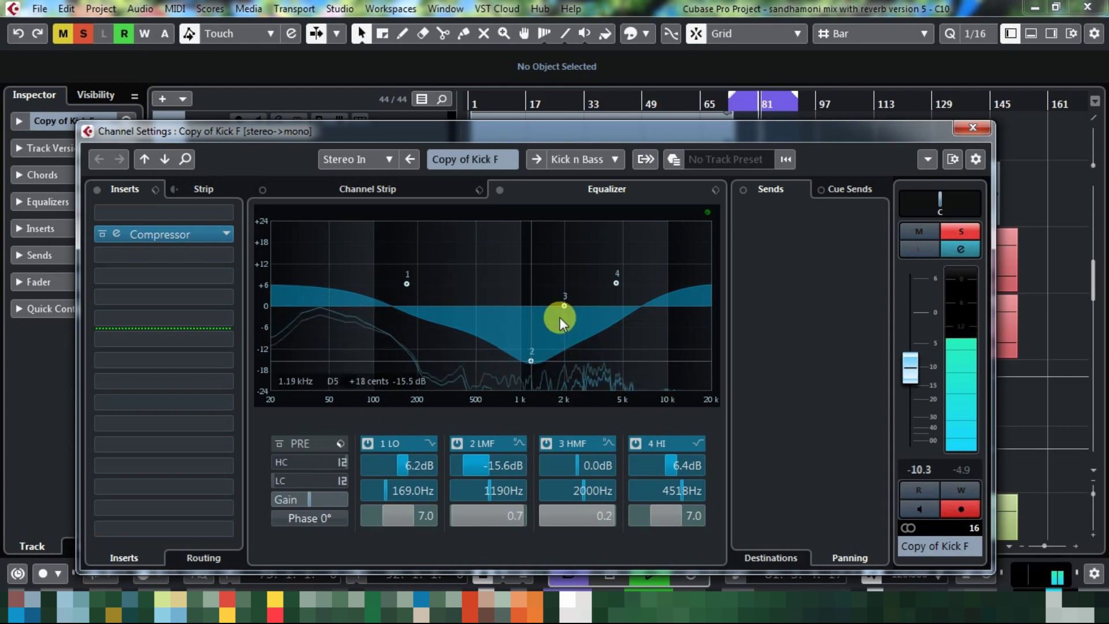
pyautogui.moveTo(566, 304); pyautogui.dragTo(283, 335)
# Step: Switch the copied kick's LO band to Parametric II with a Q of 1.3 and fine-tune its low-frequency boost
pyautogui.moveTo(407, 283); pyautogui.dragTo(353, 298)
pyautogui.click(430, 444)
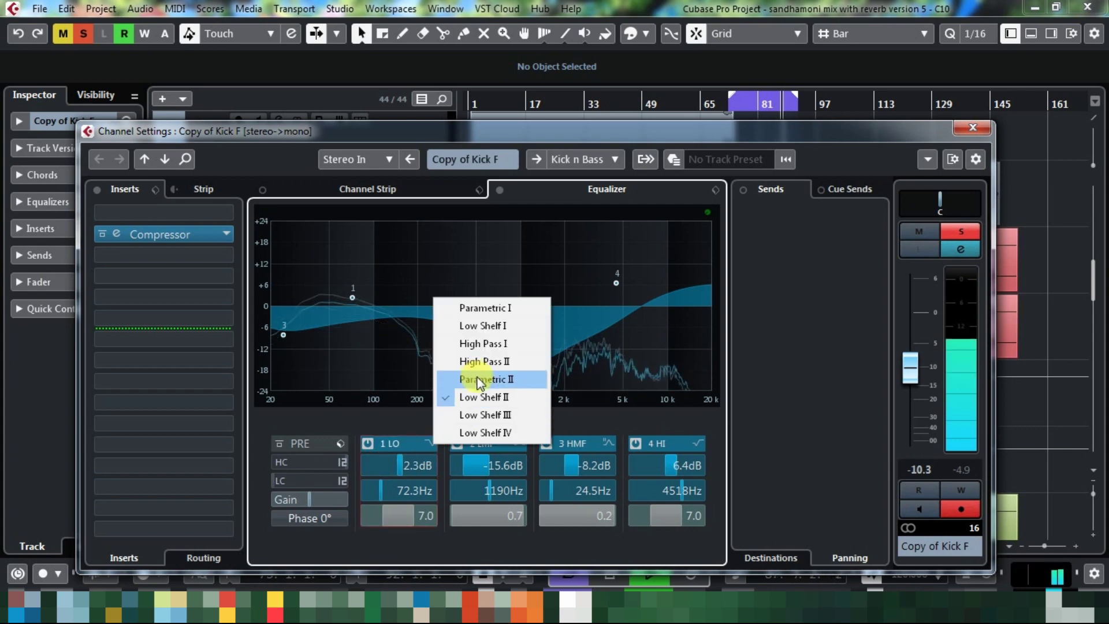
pyautogui.click(474, 381)
pyautogui.moveTo(347, 298); pyautogui.dragTo(347, 257)
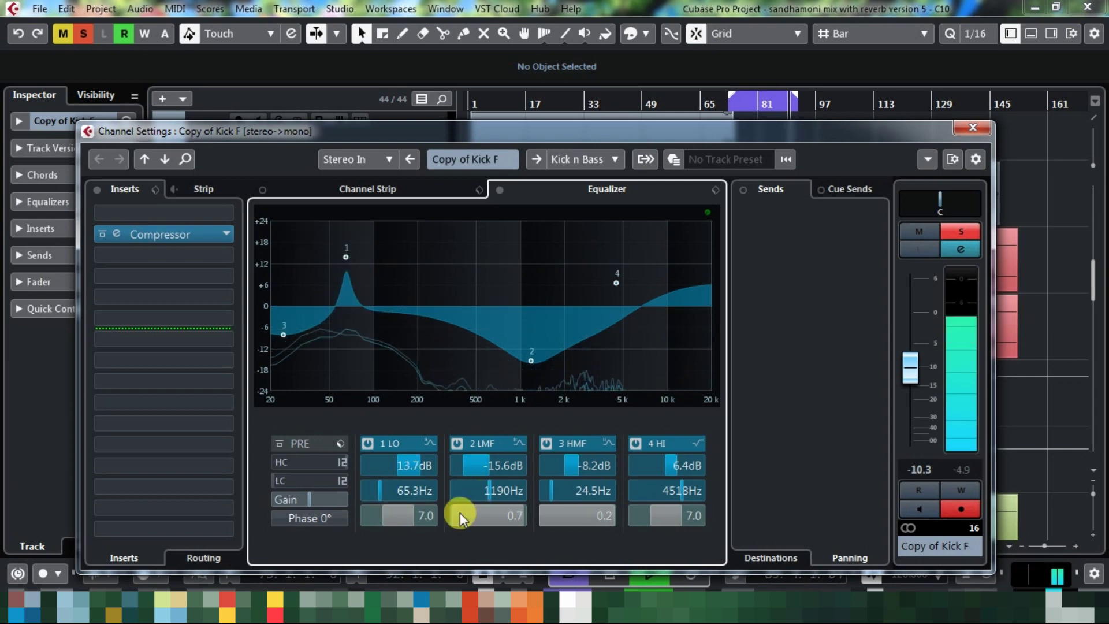
pyautogui.moveTo(411, 512); pyautogui.dragTo(411, 566)
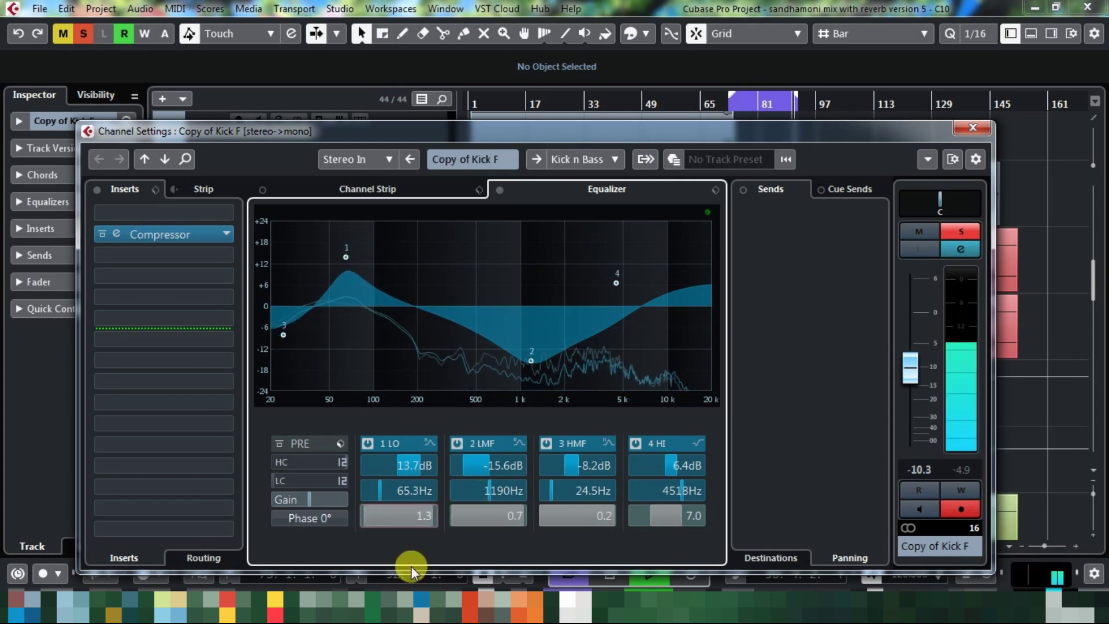
pyautogui.moveTo(347, 259); pyautogui.dragTo(356, 271)
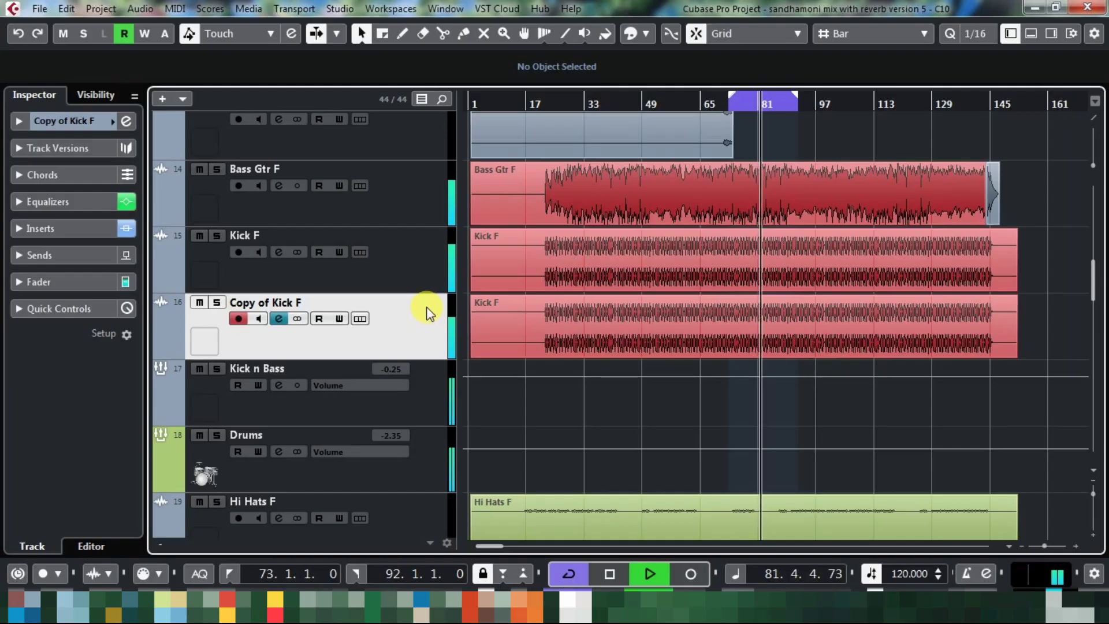
# Step: Stop playback and examine the equalizer and compressor settings of the Hi Hats F channel, then close them
pyautogui.press('space')
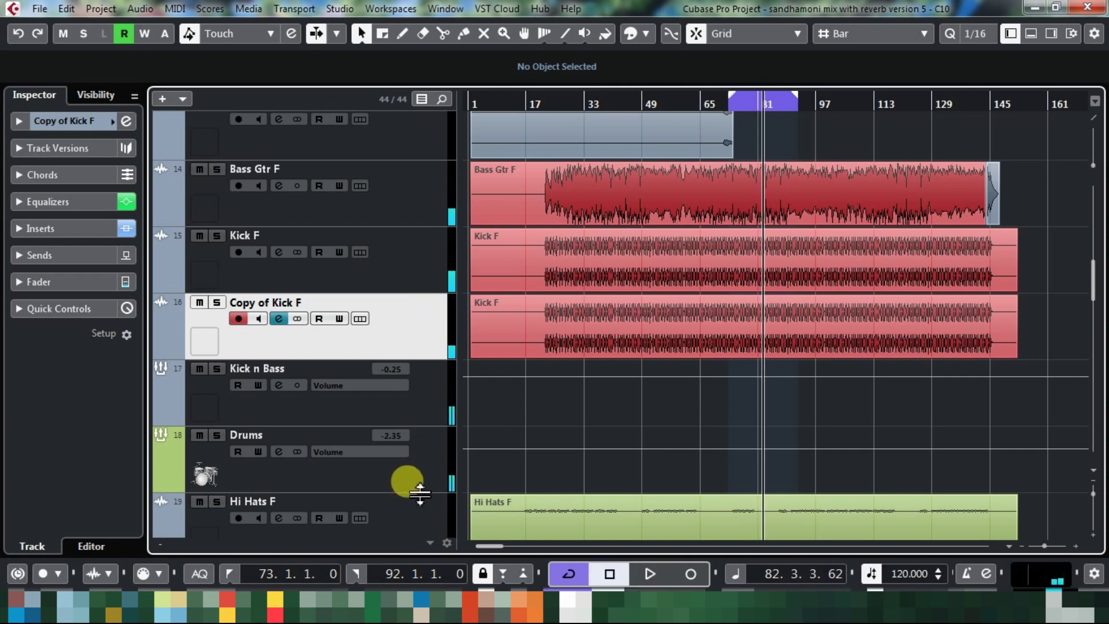
pyautogui.scroll(-2, 429, 456)
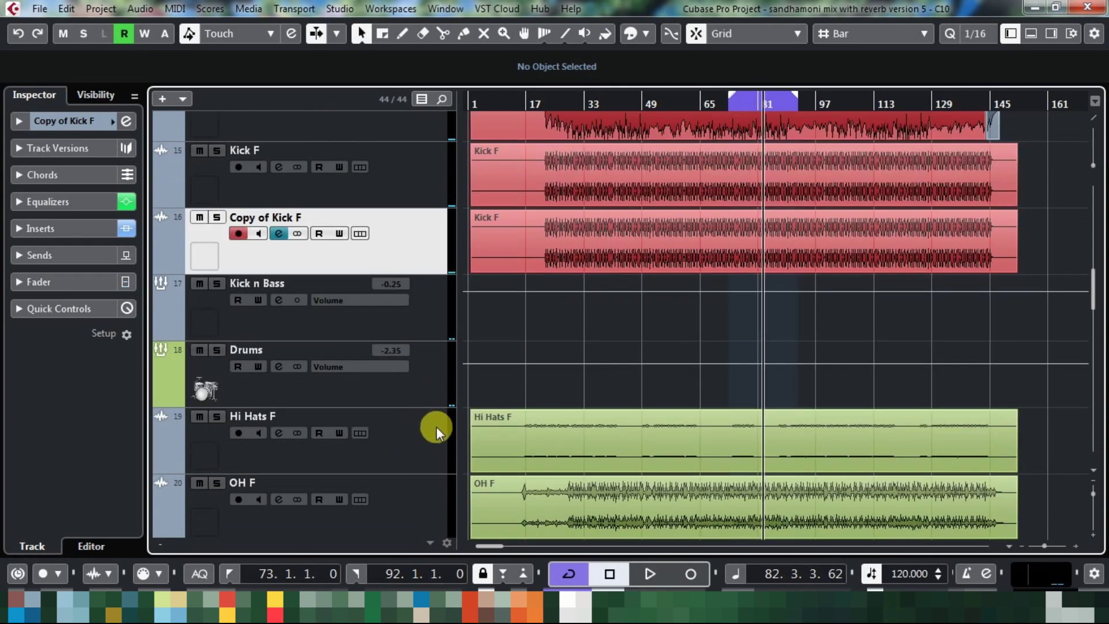
pyautogui.click(436, 428)
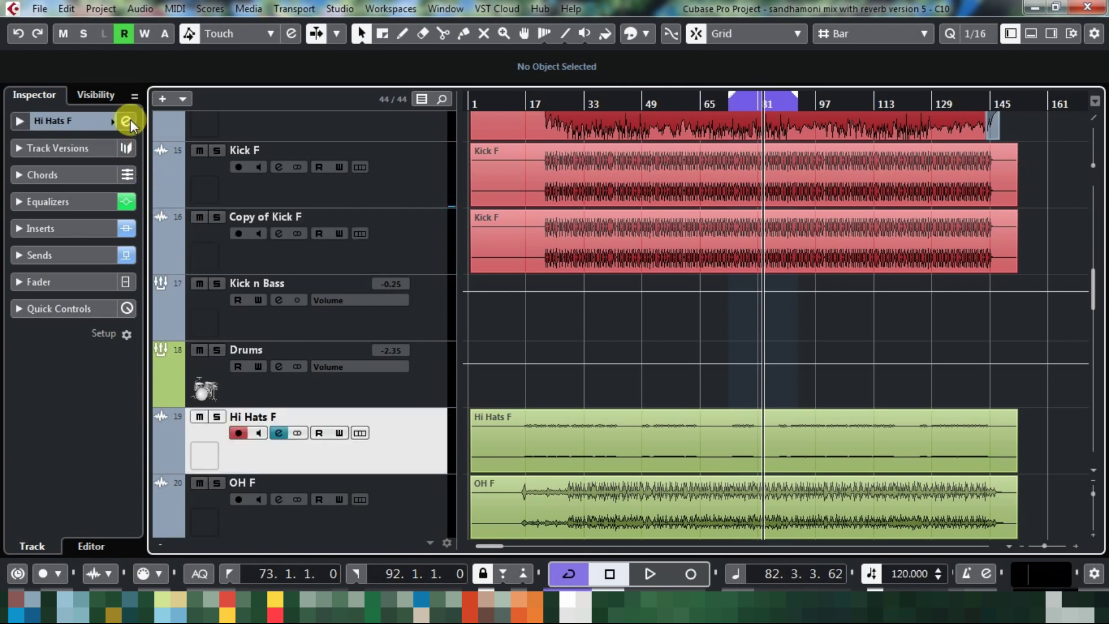
pyautogui.click(139, 141)
pyautogui.press('e')
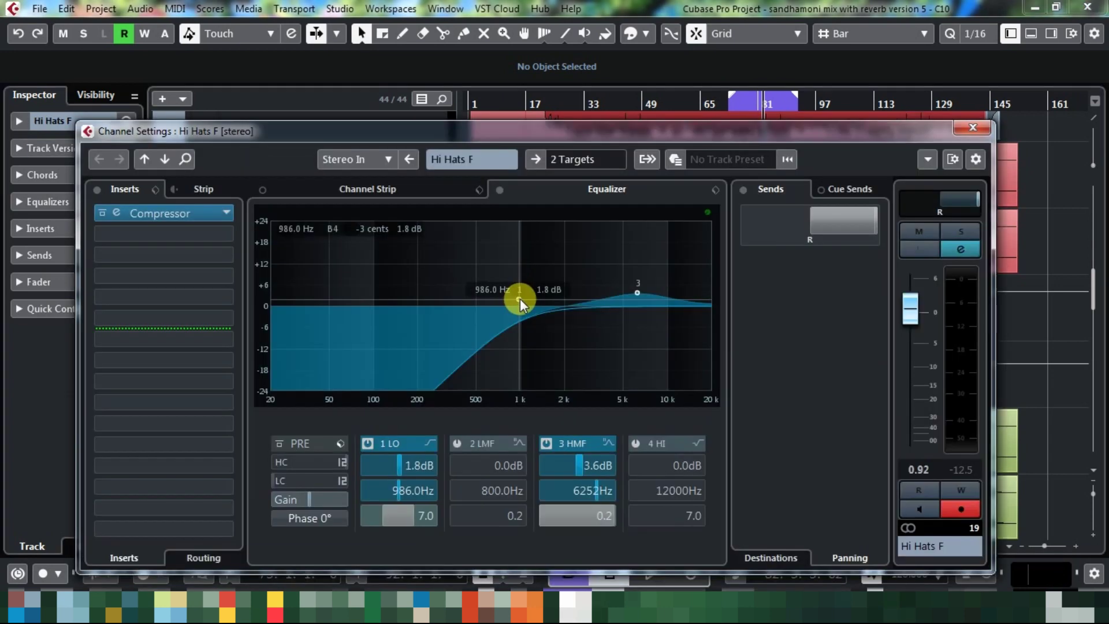
pyautogui.click(974, 129)
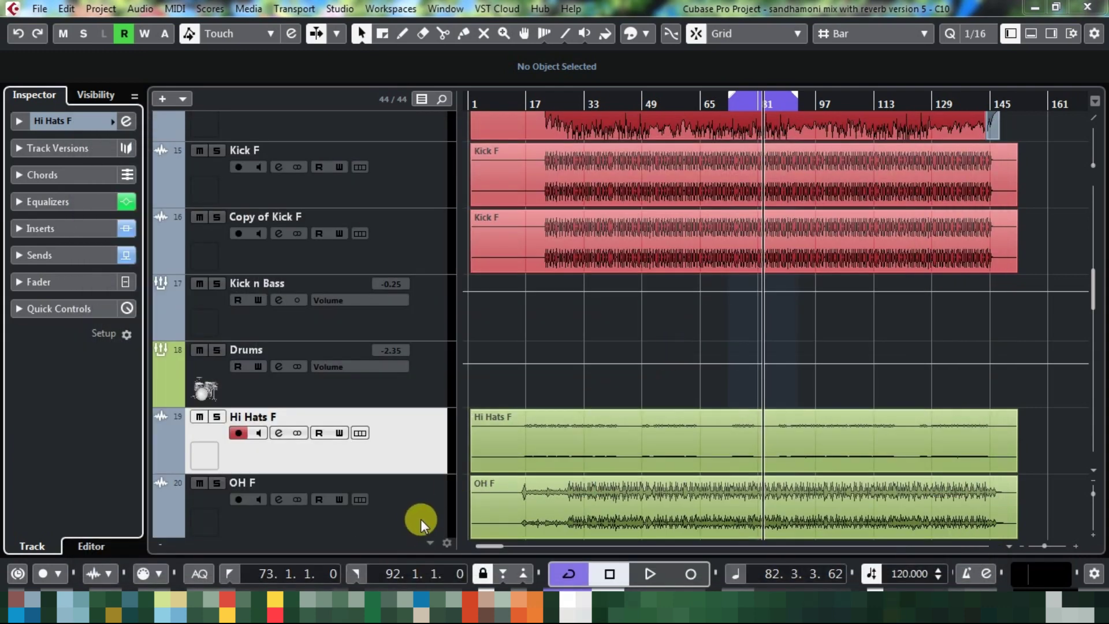
# Step: Examine the equalizer in the channel settings of the Snare B F track, then close them
pyautogui.click(421, 502)
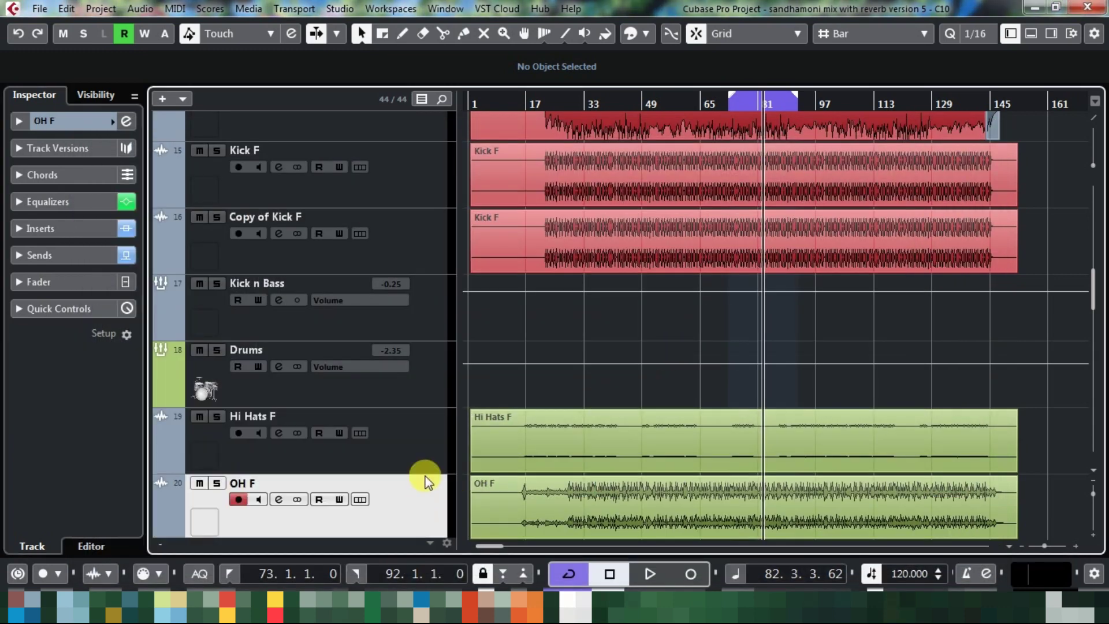
pyautogui.scroll(-3, 426, 472)
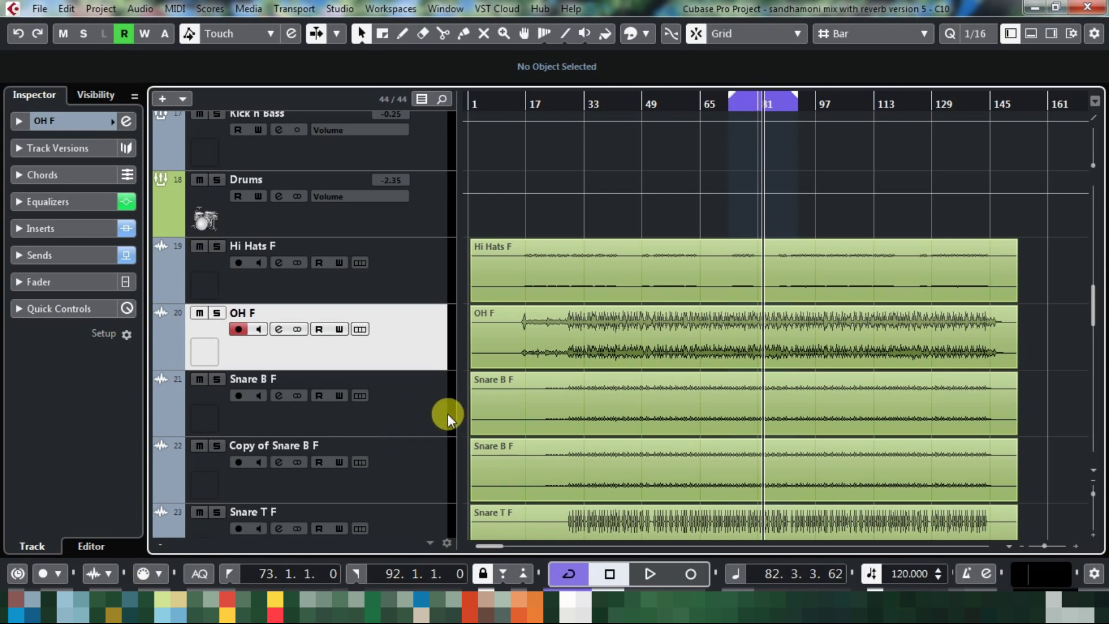
pyautogui.click(425, 421)
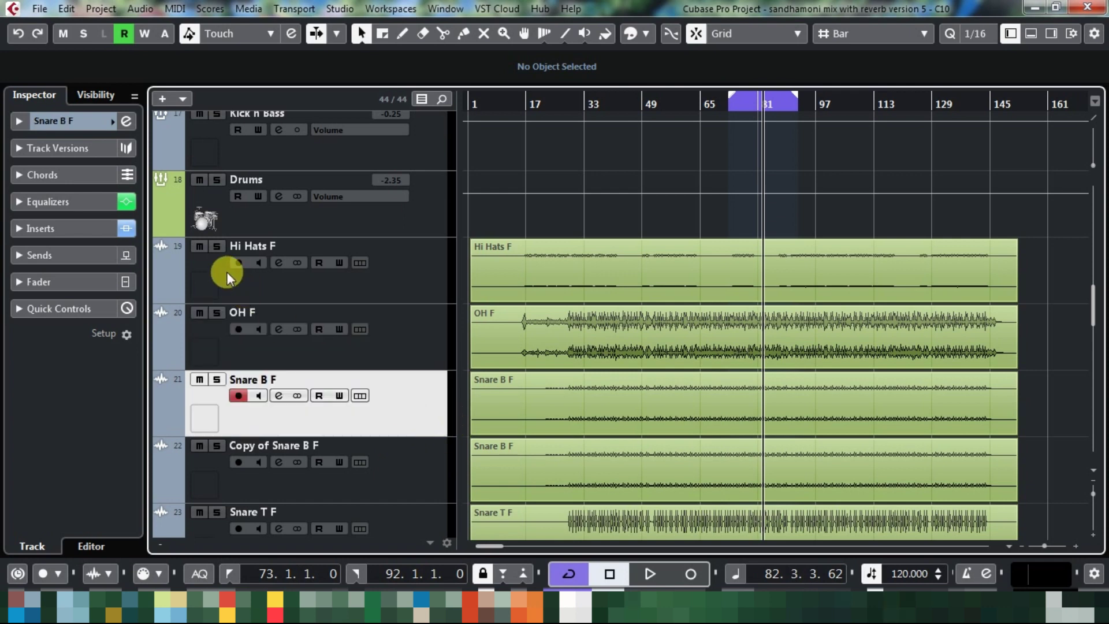
pyautogui.click(125, 125)
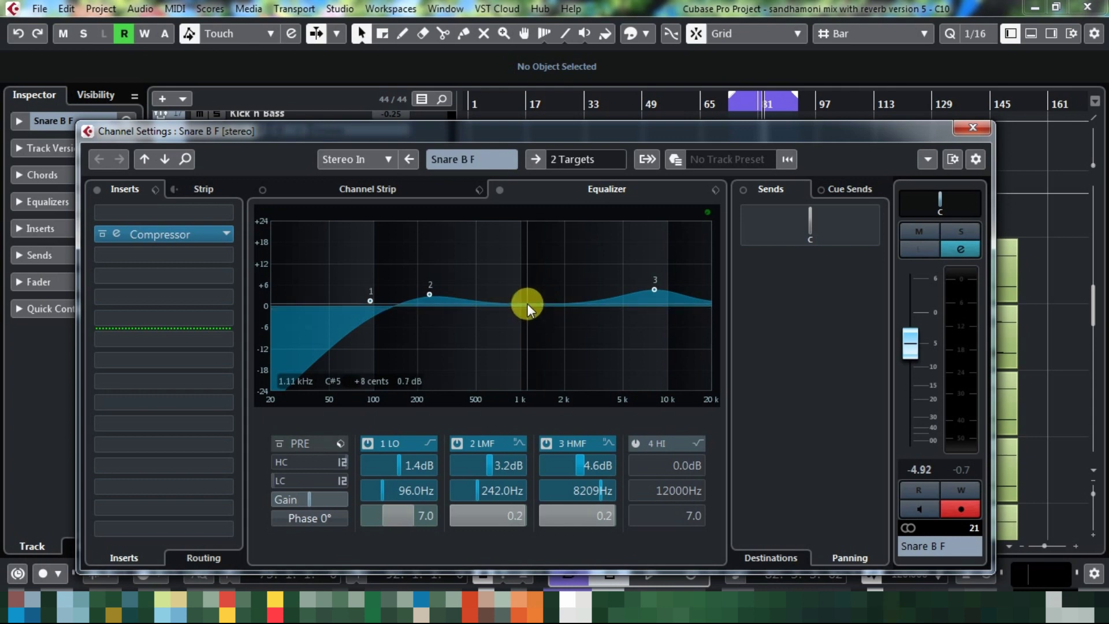
pyautogui.click(975, 128)
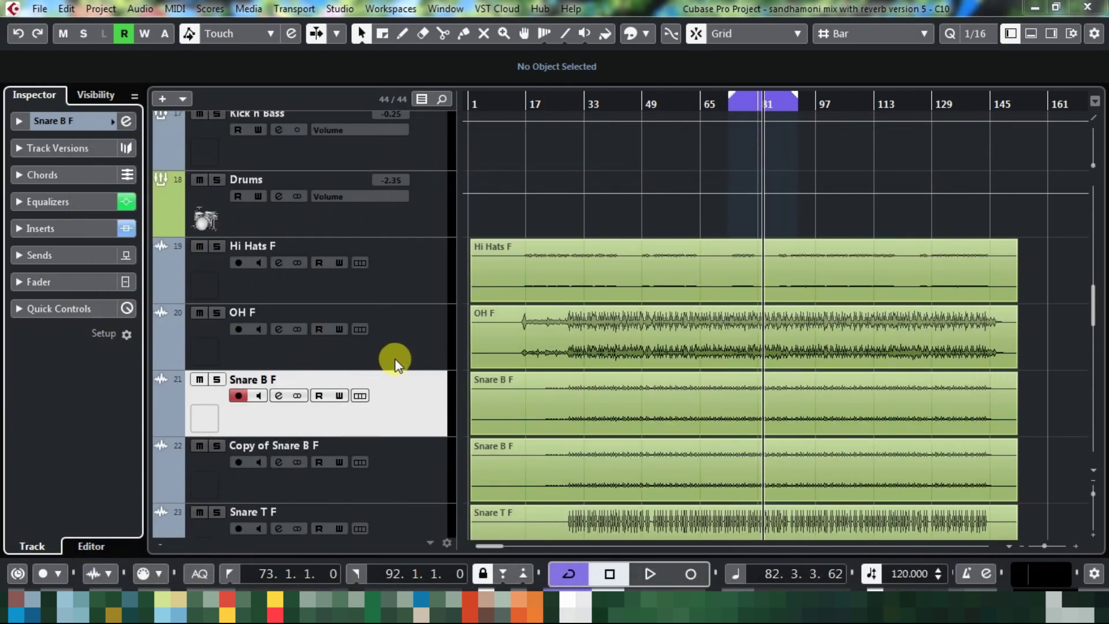
# Step: Examine the insert effects of the Copy of Snare B F, Snare T F and Copy of Snare T F tracks
pyautogui.click(356, 444)
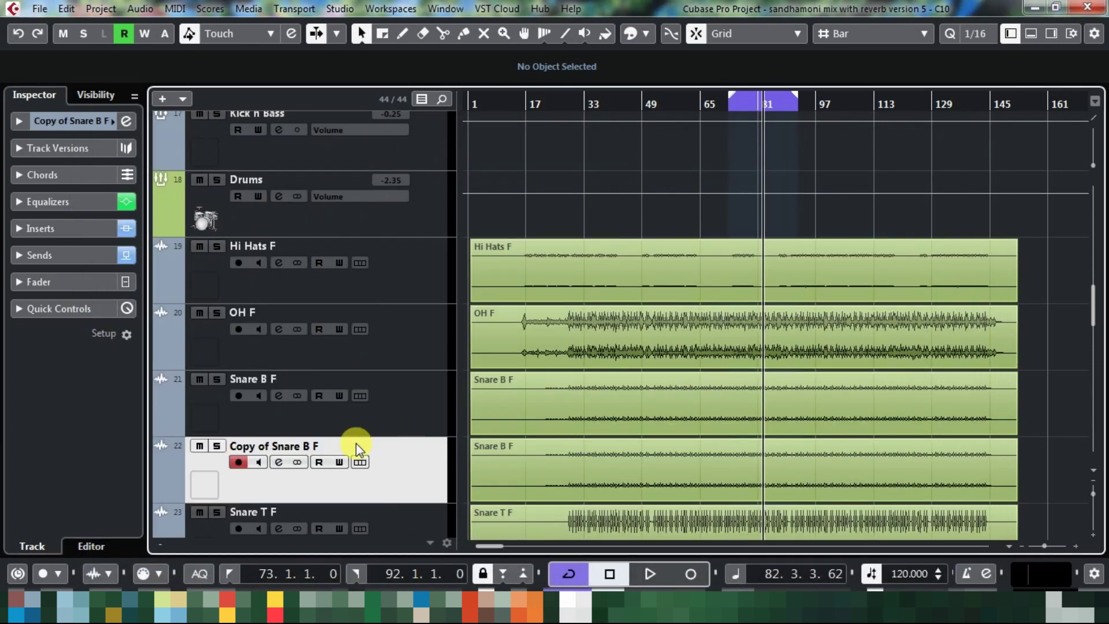
pyautogui.click(46, 228)
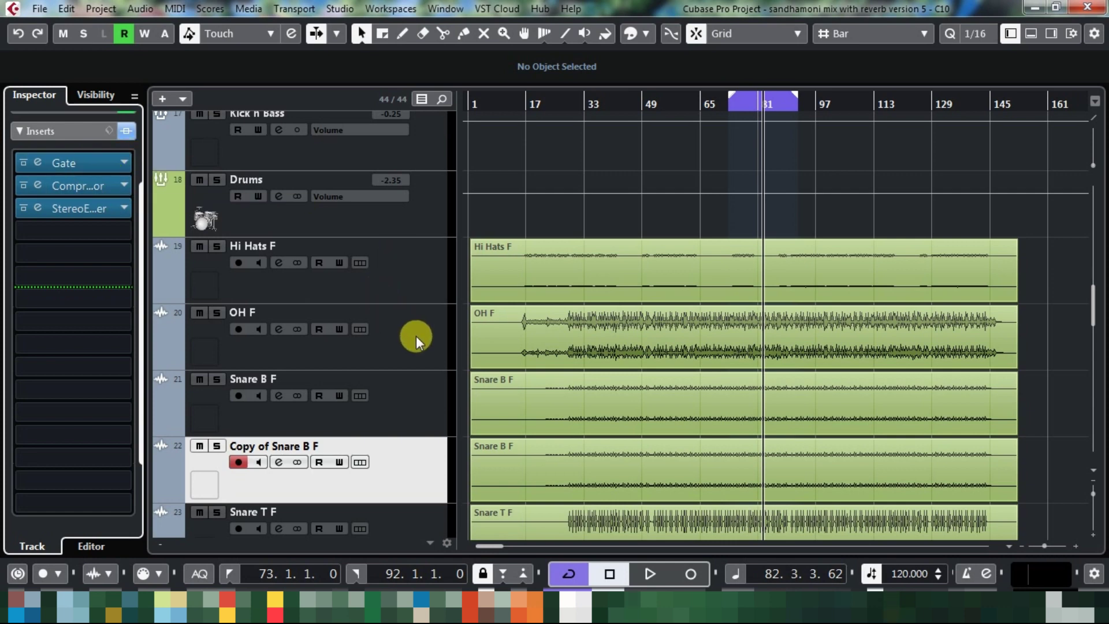
pyautogui.scroll(-3, 410, 372)
pyautogui.click(427, 370)
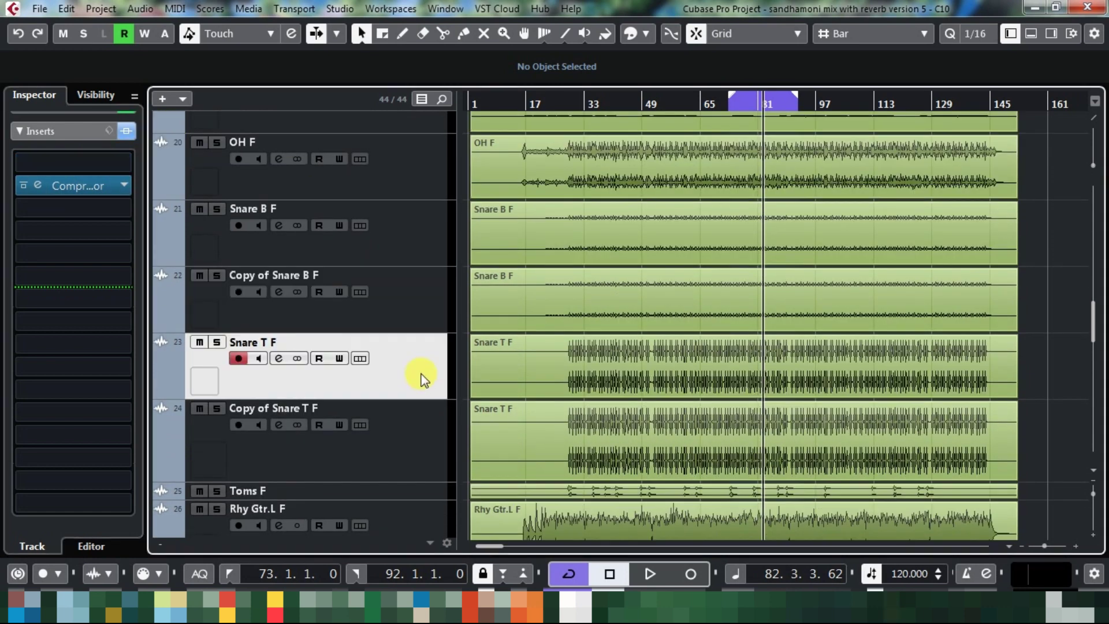
pyautogui.click(420, 425)
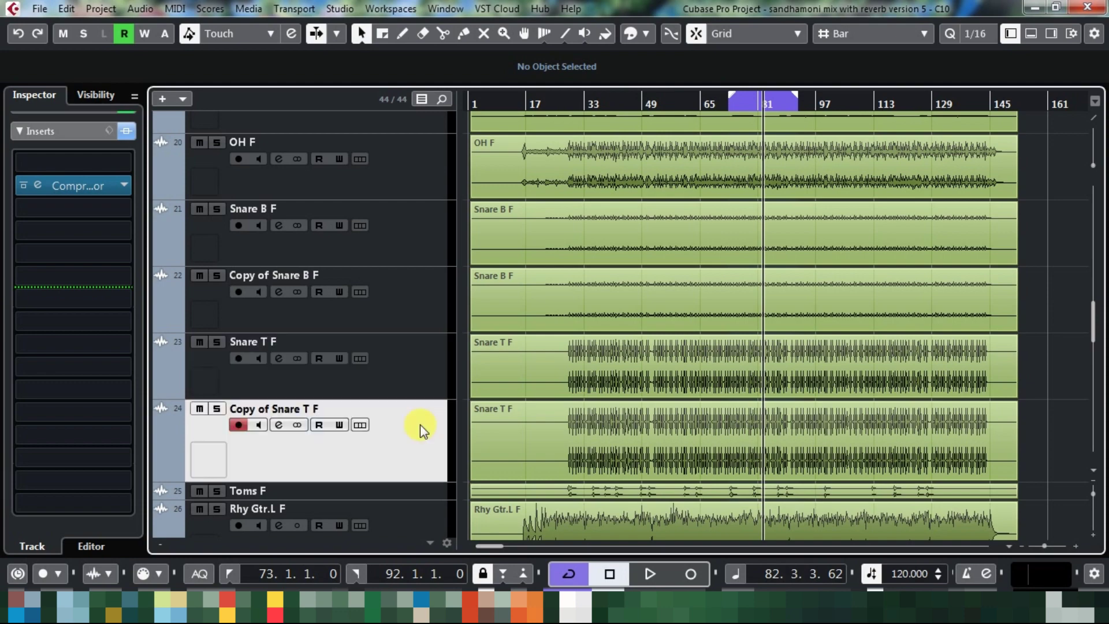
# Step: Collapse the inserts list and examine the equalizer in the Snare T F channel settings, then close them
pyautogui.click(418, 373)
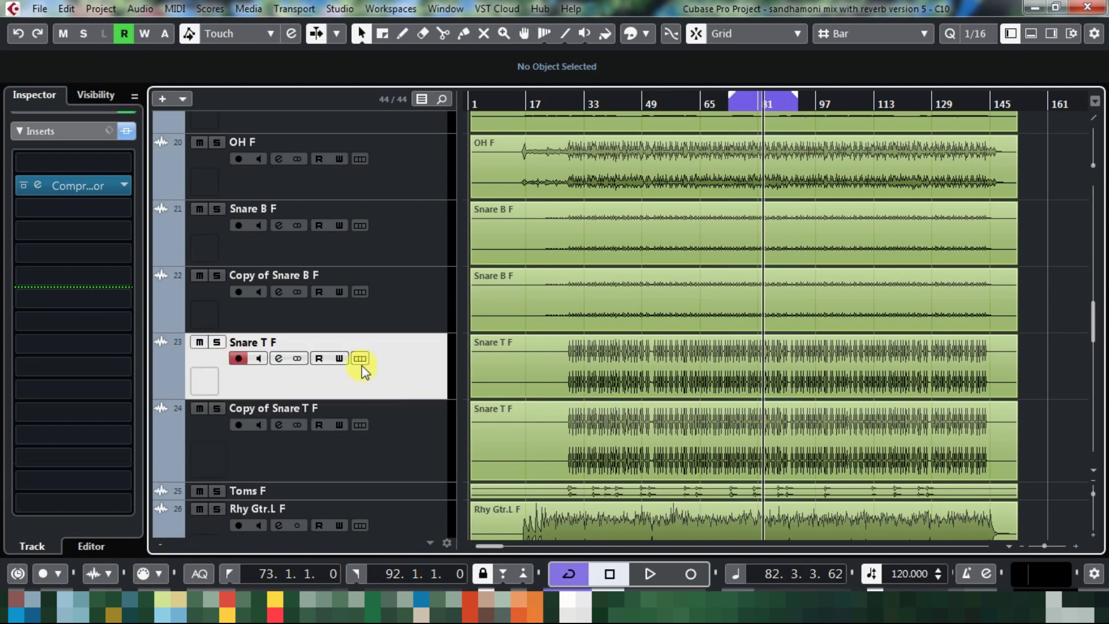
pyautogui.click(51, 131)
pyautogui.click(129, 121)
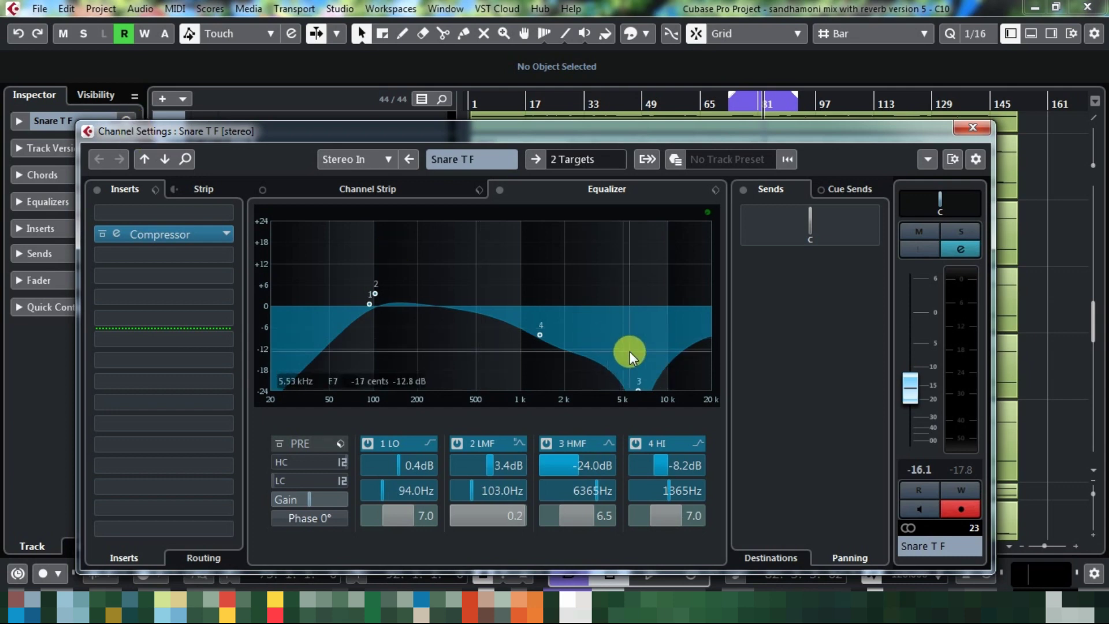
pyautogui.click(972, 127)
# Step: Open the channel settings of the Copy of Snare T F track and examine its equalizer bands
pyautogui.click(394, 448)
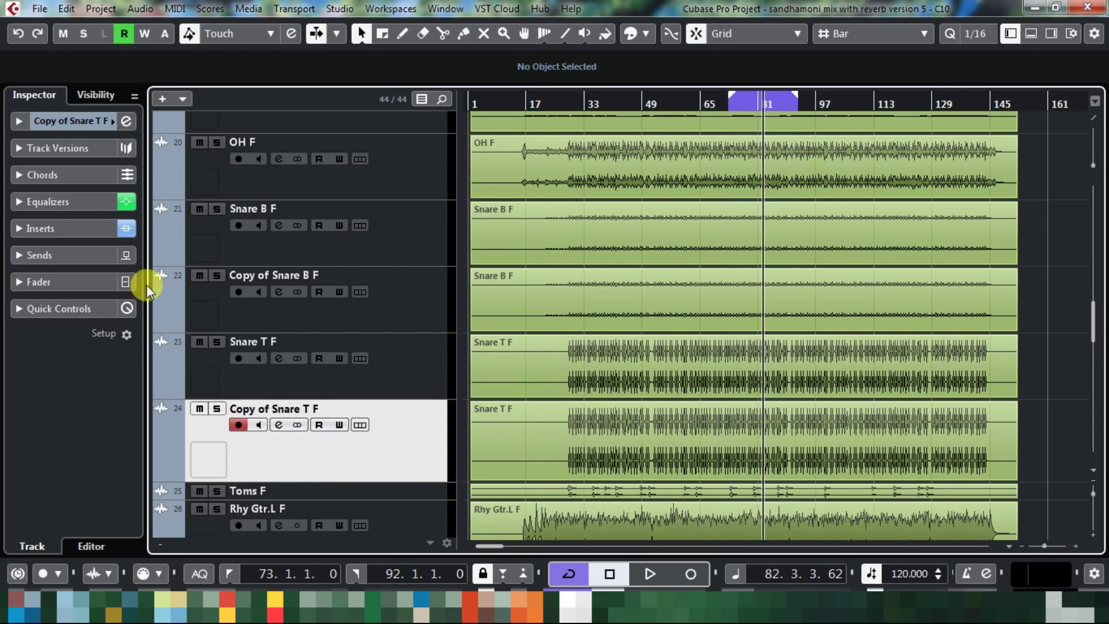
pyautogui.click(125, 121)
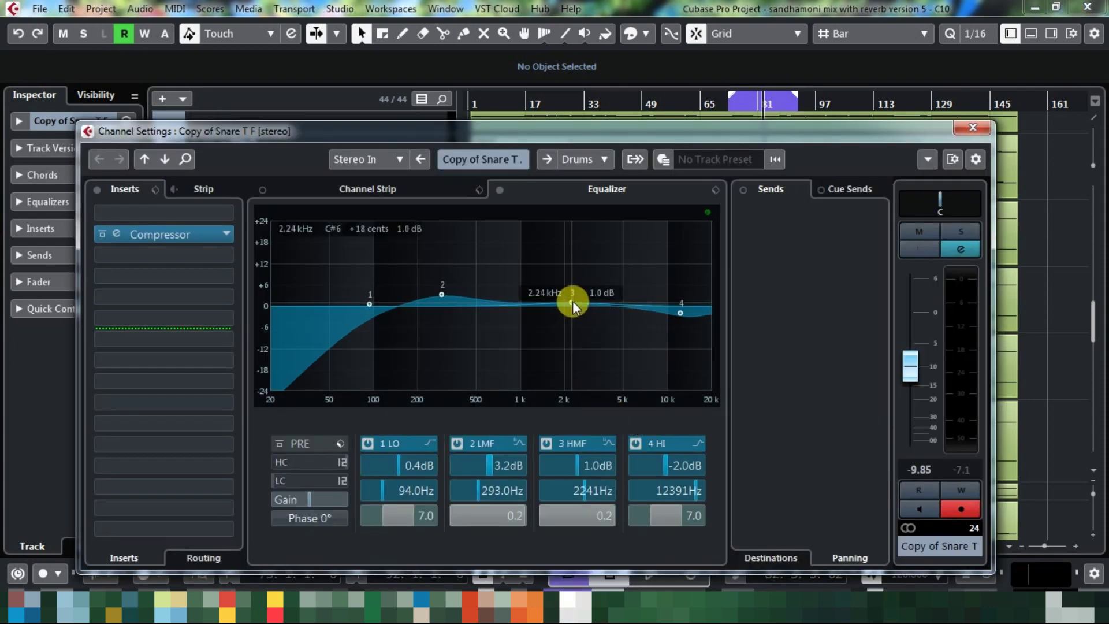
# Step: Set the Copy of Snare T F equalizer's low band to -3.4 dB at 103.2 Hz, start playback and close the channel settings
pyautogui.click(988, 129)
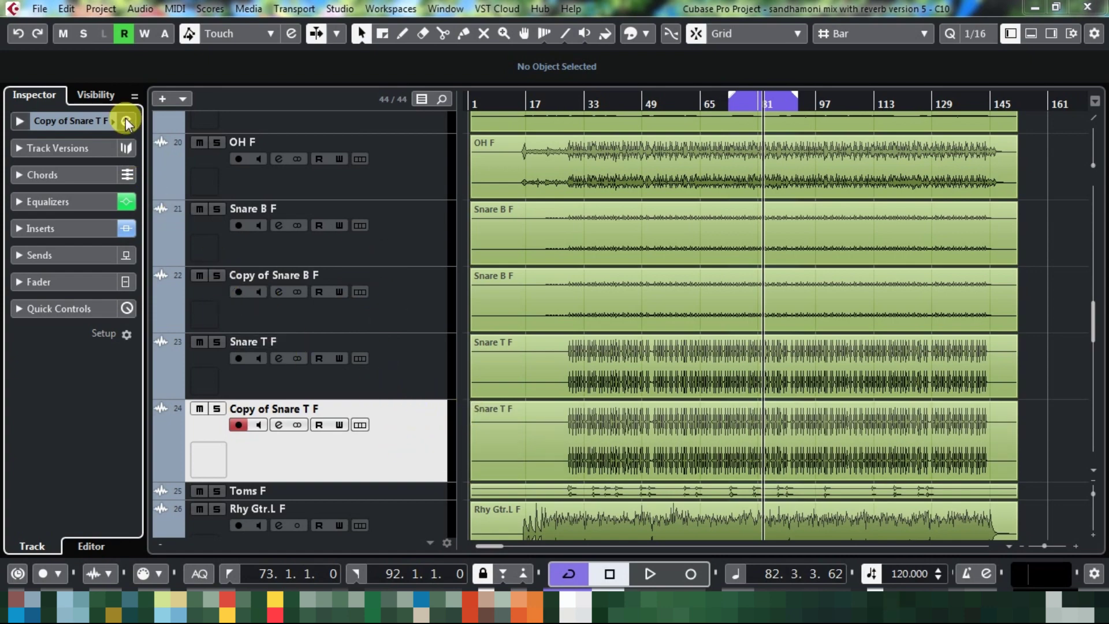
pyautogui.press('e')
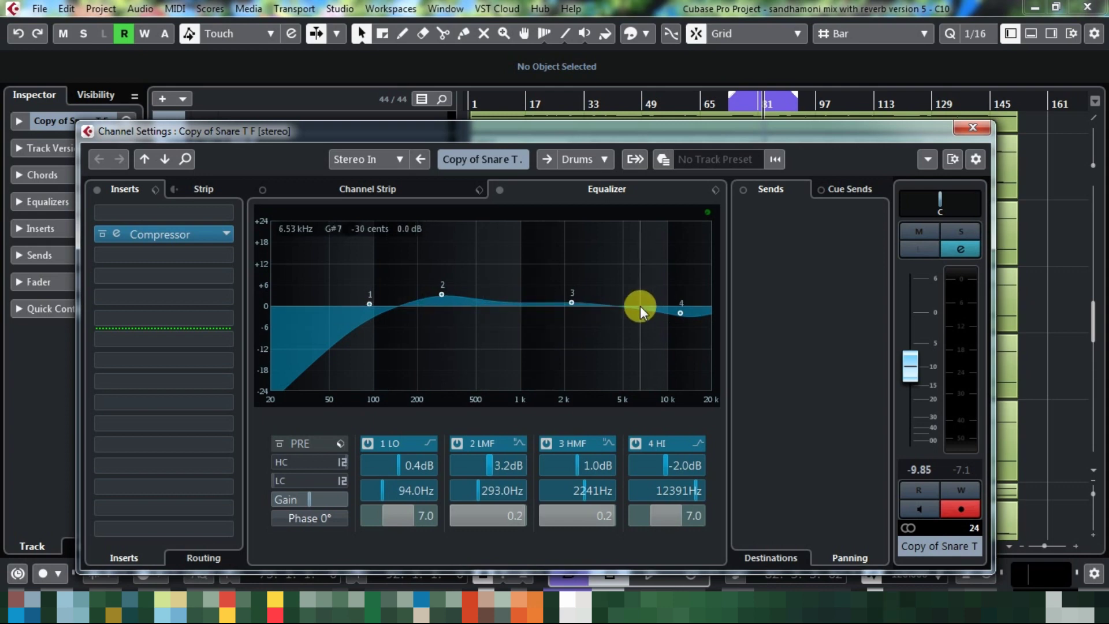
pyautogui.moveTo(370, 305); pyautogui.dragTo(376, 318)
pyautogui.press('space')
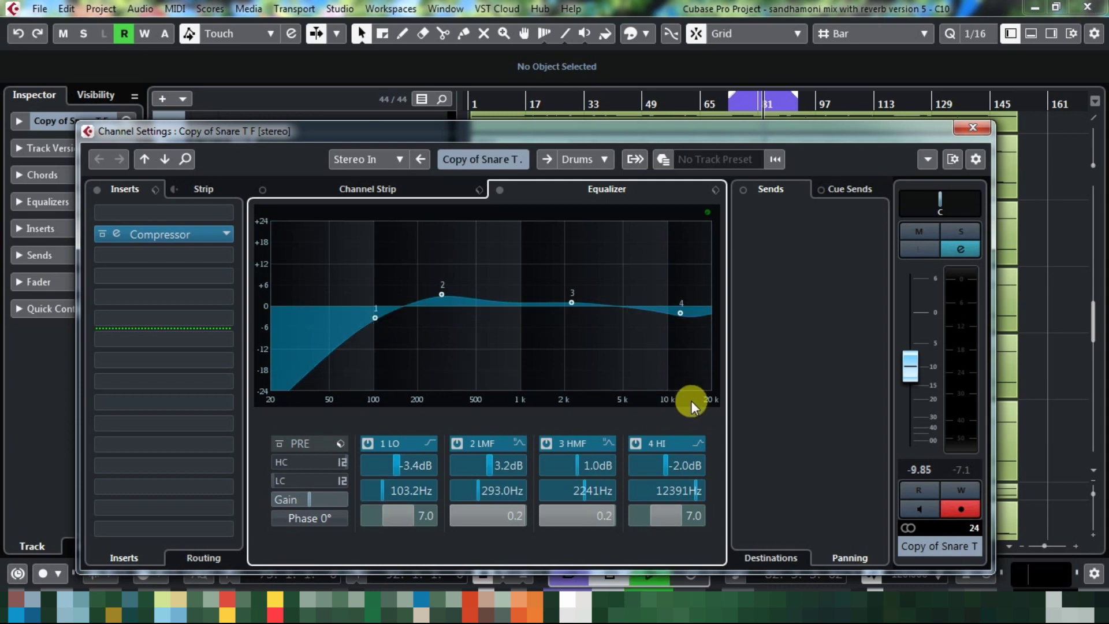
pyautogui.click(980, 131)
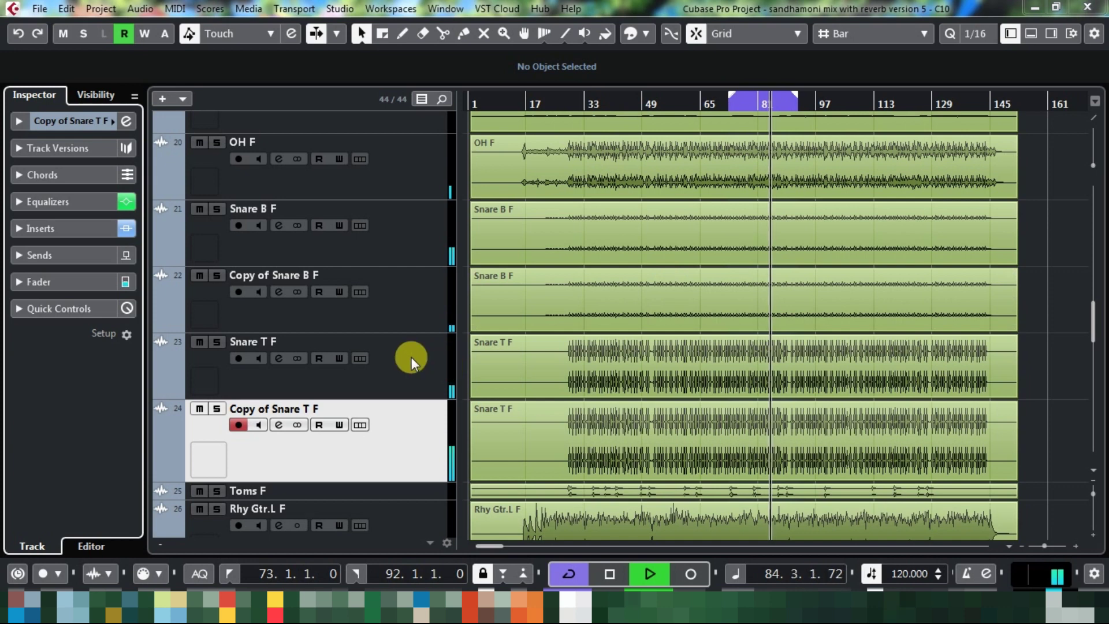
# Step: Select the Copy of Snare B F track during playback and stop the transport
pyautogui.scroll(3, 428, 350)
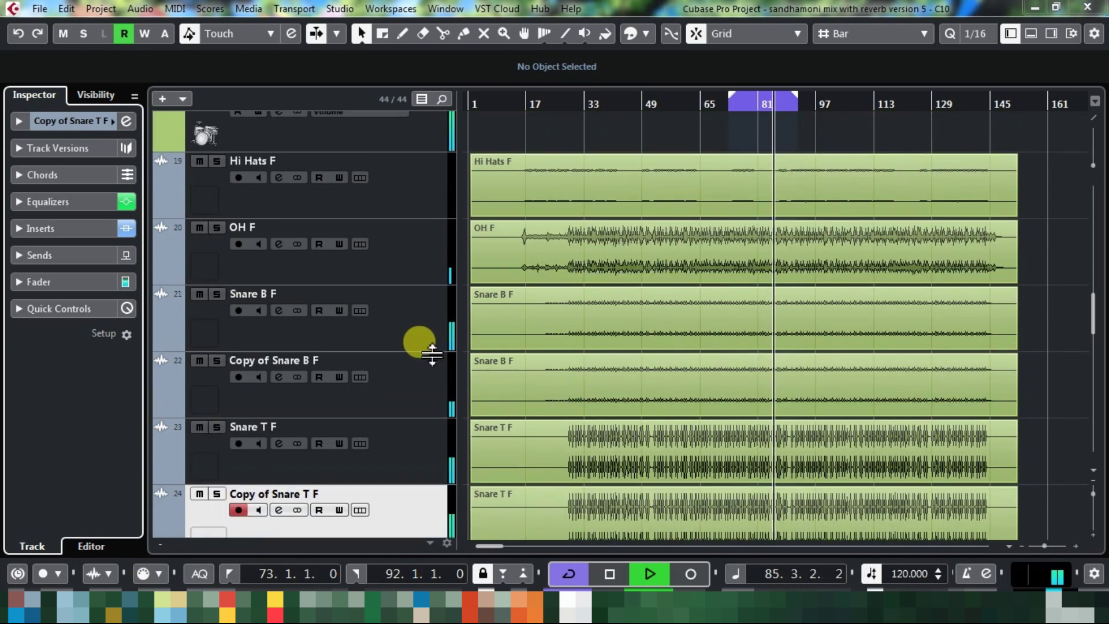
pyautogui.click(431, 398)
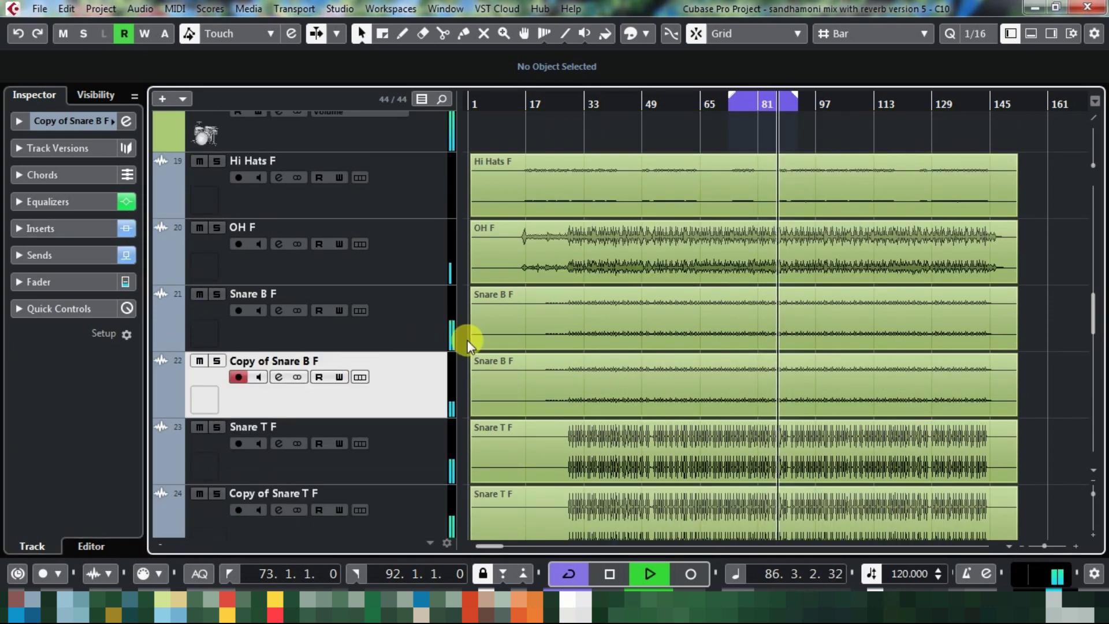
pyautogui.press('space')
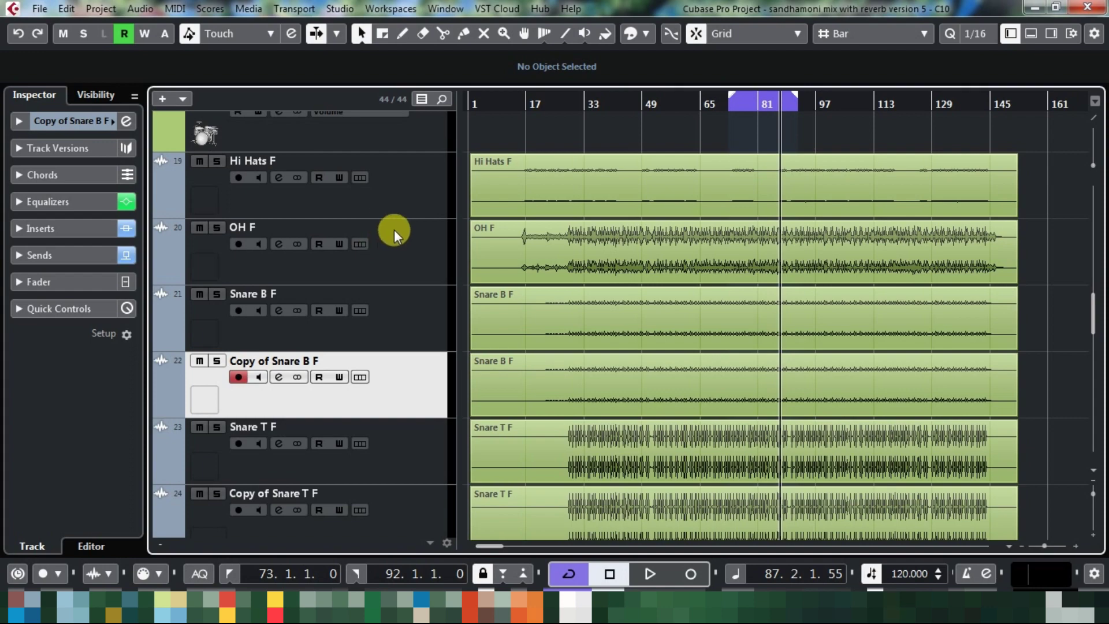
# Step: Examine the insert effects of the Bass Gtr F track
pyautogui.scroll(4, 395, 232)
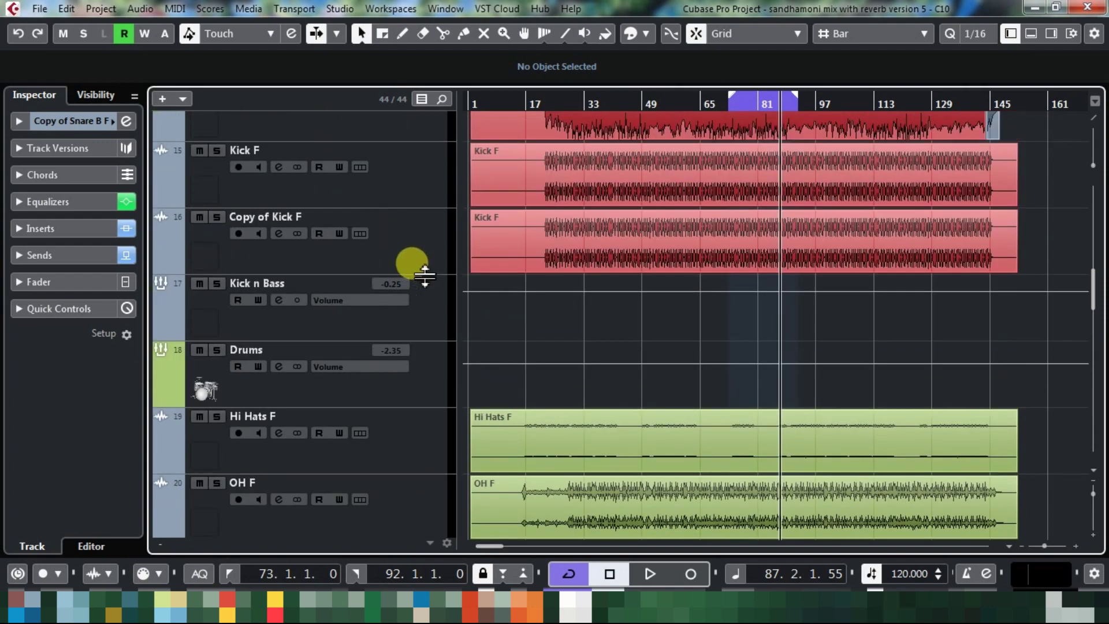
pyautogui.click(413, 185)
pyautogui.scroll(1, 409, 225)
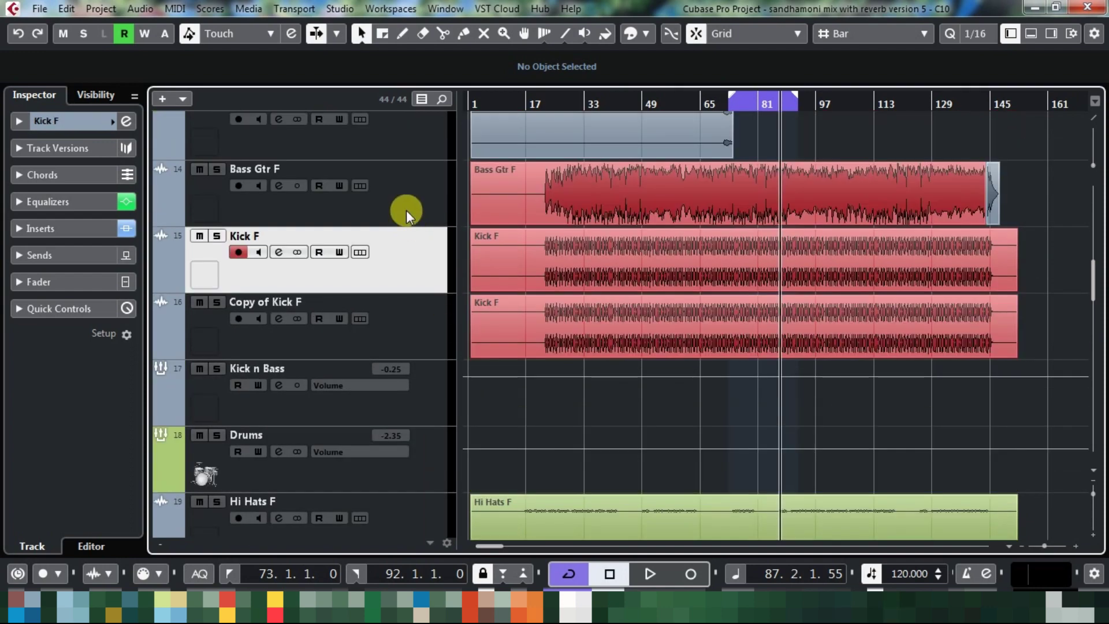
pyautogui.click(407, 211)
pyautogui.click(55, 226)
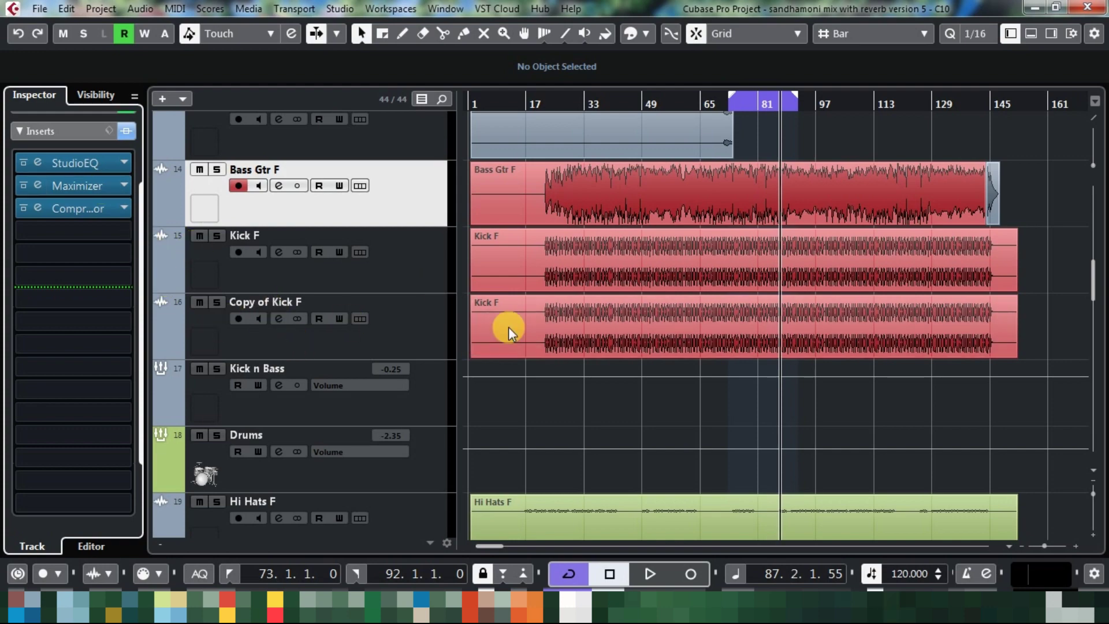
# Step: Collapse the inserts list on Snare B F and examine the effect sends of the Copy of Snare B F track
pyautogui.scroll(-3, 430, 352)
pyautogui.scroll(-3, 429, 356)
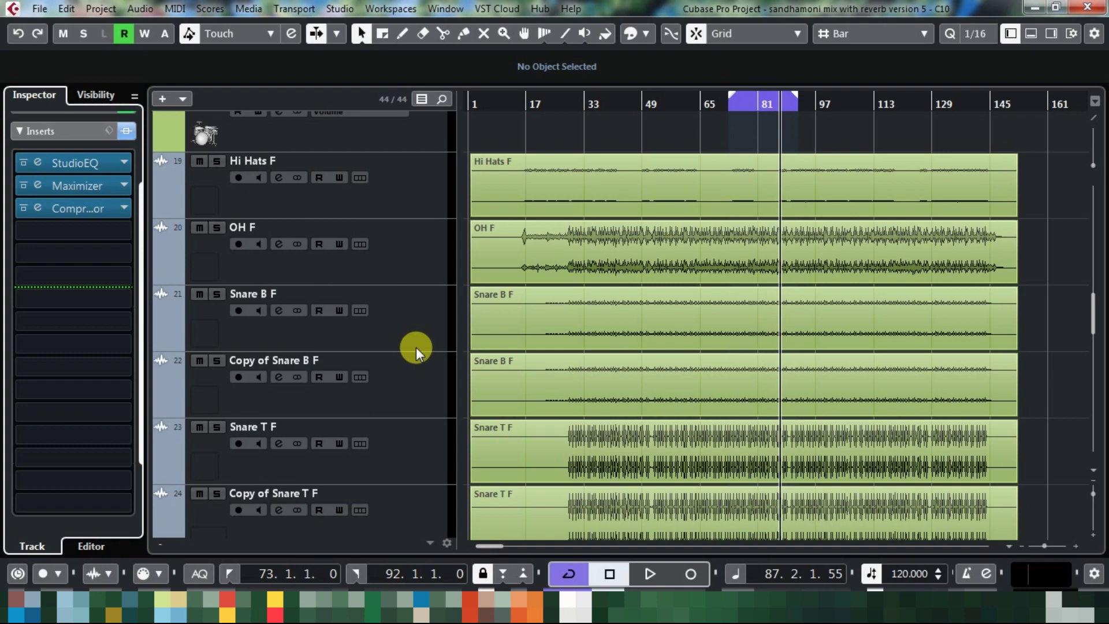
pyautogui.scroll(-3, 415, 348)
pyautogui.scroll(1, 412, 271)
pyautogui.scroll(1, 413, 271)
pyautogui.click(404, 313)
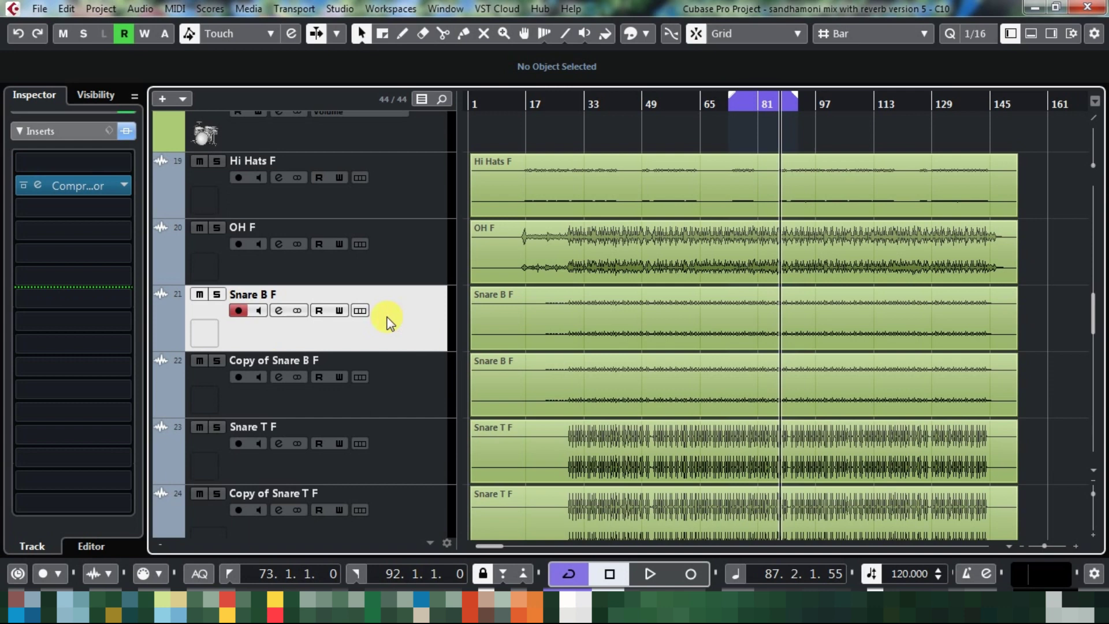
pyautogui.click(65, 136)
pyautogui.click(418, 385)
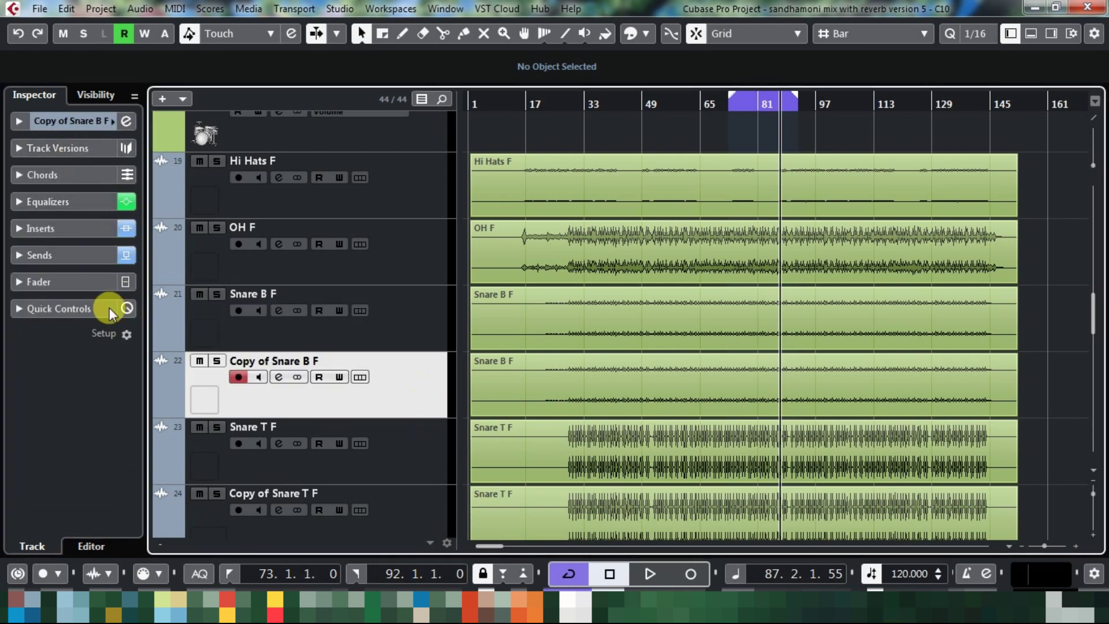
pyautogui.click(69, 253)
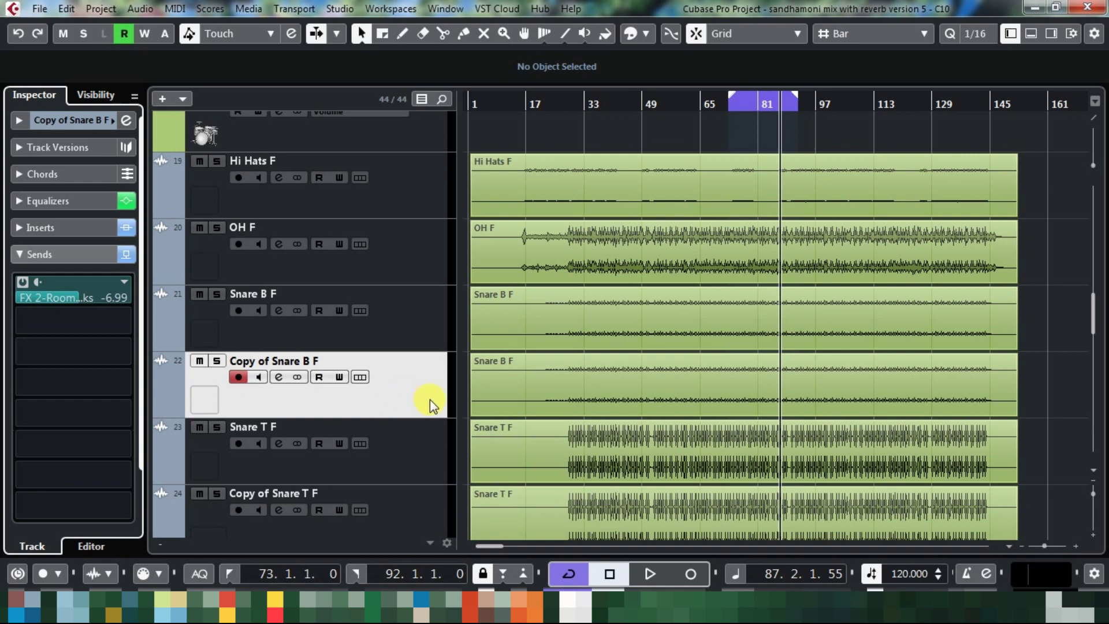
# Step: Remove the iZotope effect from the Drums group's first insert slot and activate DaTube in the second slot
pyautogui.scroll(-3, 429, 399)
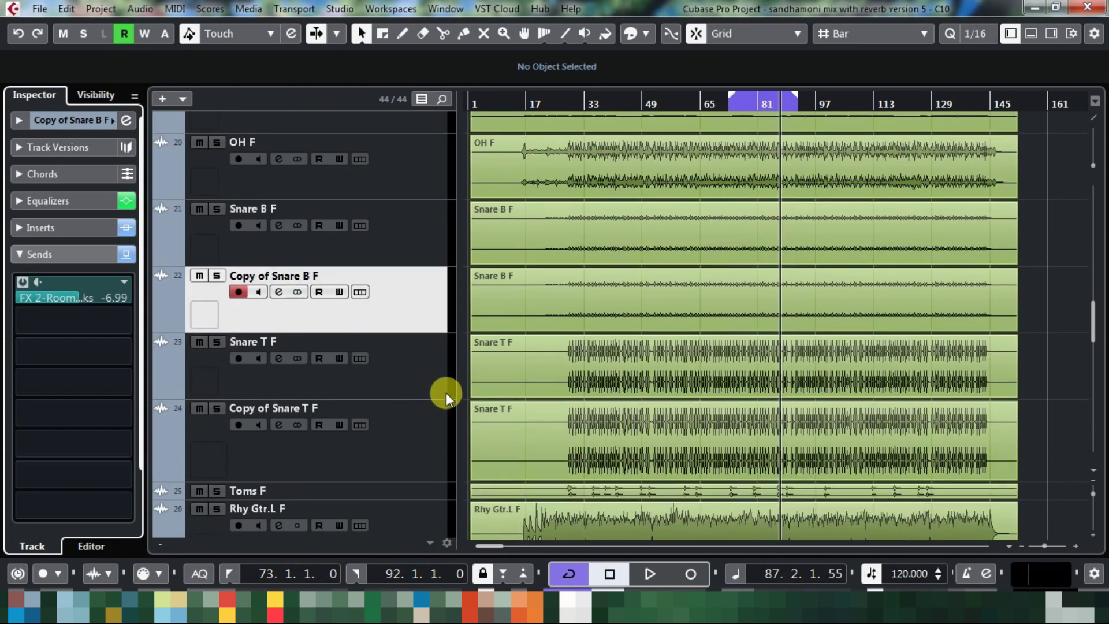
pyautogui.scroll(-6, 446, 393)
pyautogui.scroll(-3, 446, 392)
pyautogui.scroll(10, 446, 392)
pyautogui.click(432, 389)
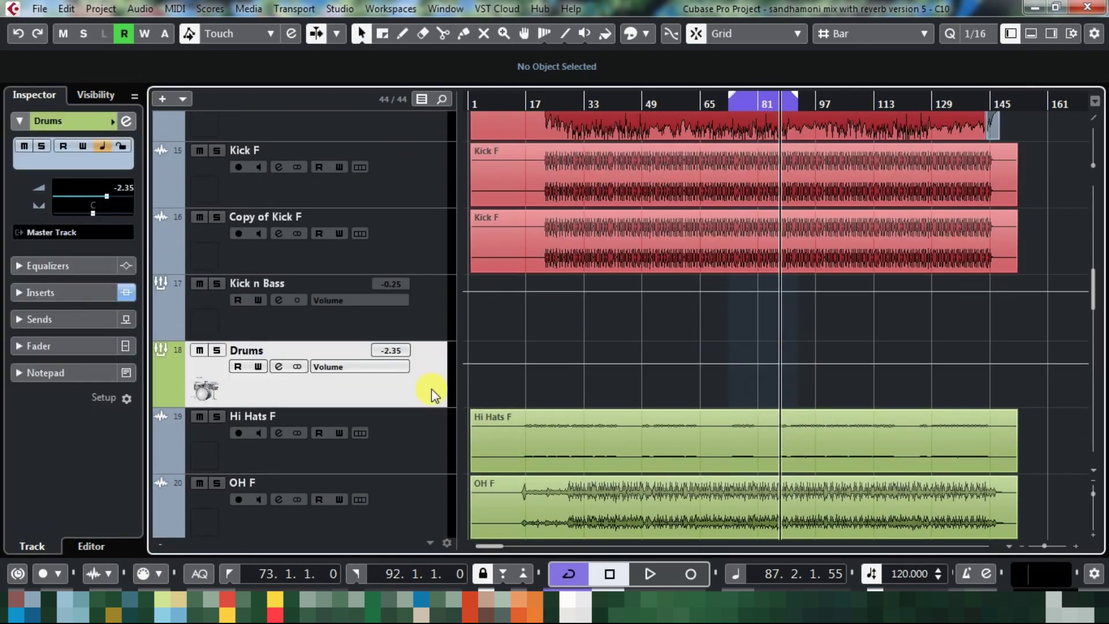
pyautogui.click(53, 293)
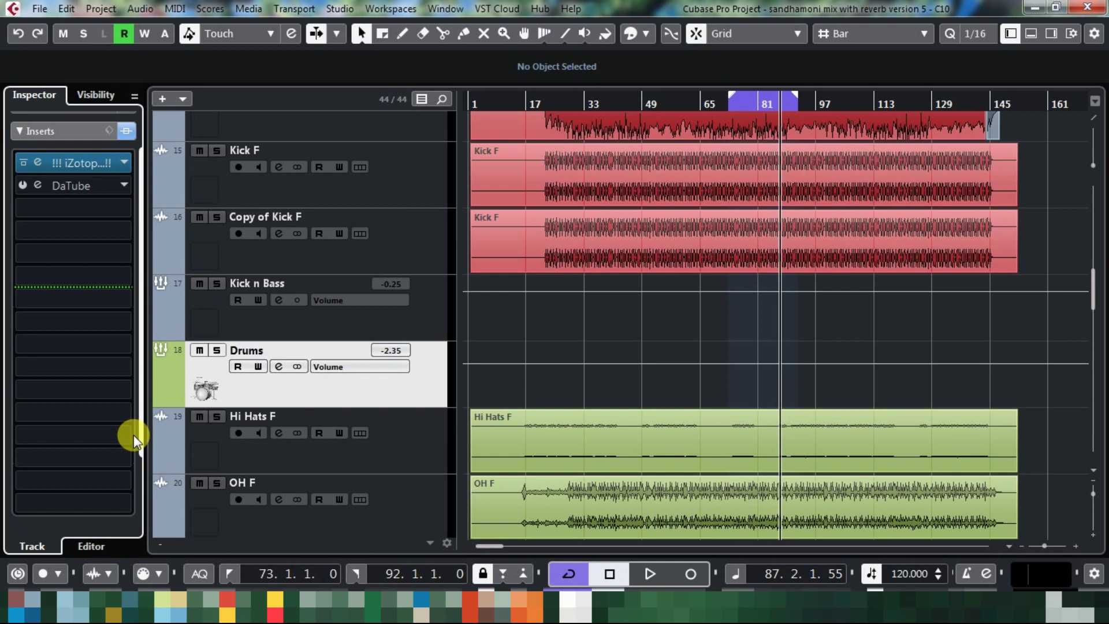
pyautogui.click(124, 161)
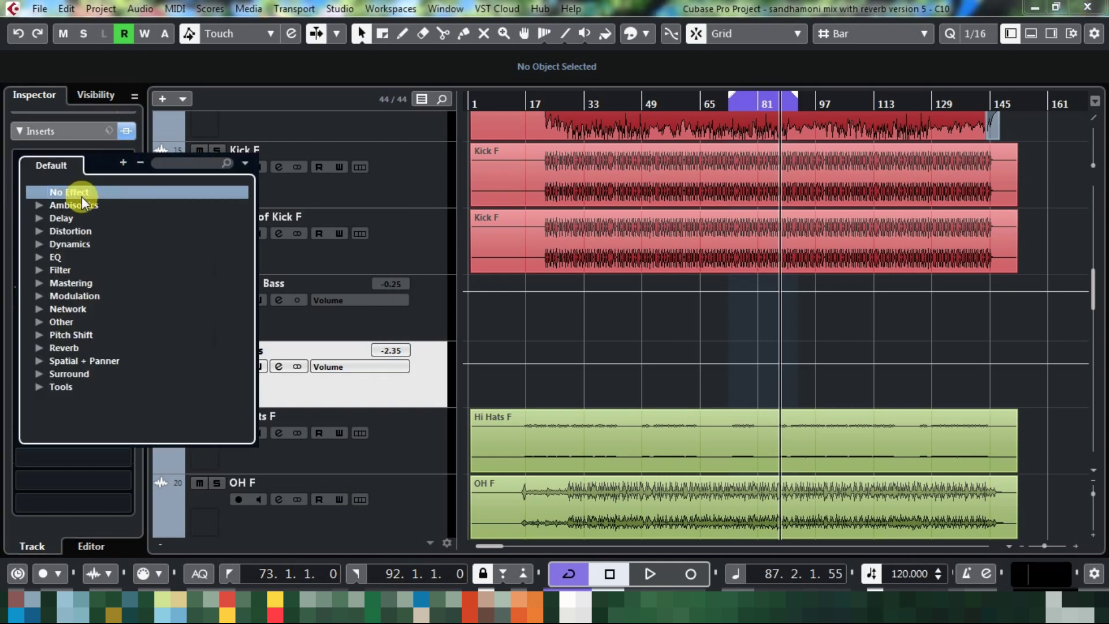
pyautogui.click(82, 195)
pyautogui.click(21, 194)
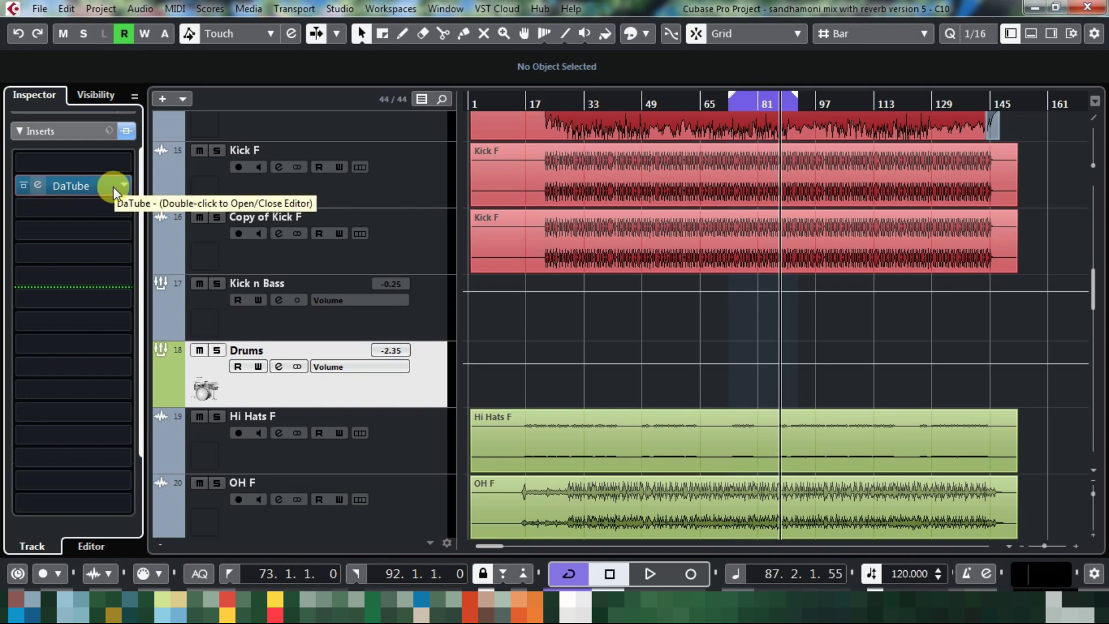
# Step: Load the Warm Distortion preset in the Drums group's DaTube during playback, raise its mix amount and close the effect editor
pyautogui.doubleClick(80, 191)
pyautogui.press('space')
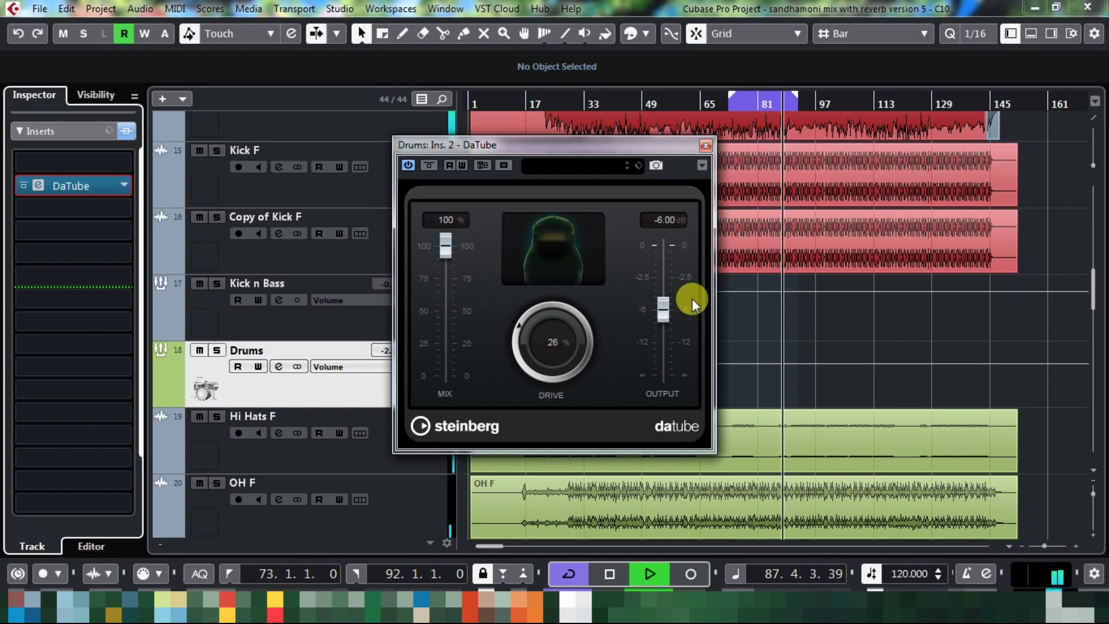
pyautogui.moveTo(448, 247); pyautogui.dragTo(448, 293)
pyautogui.click(585, 166)
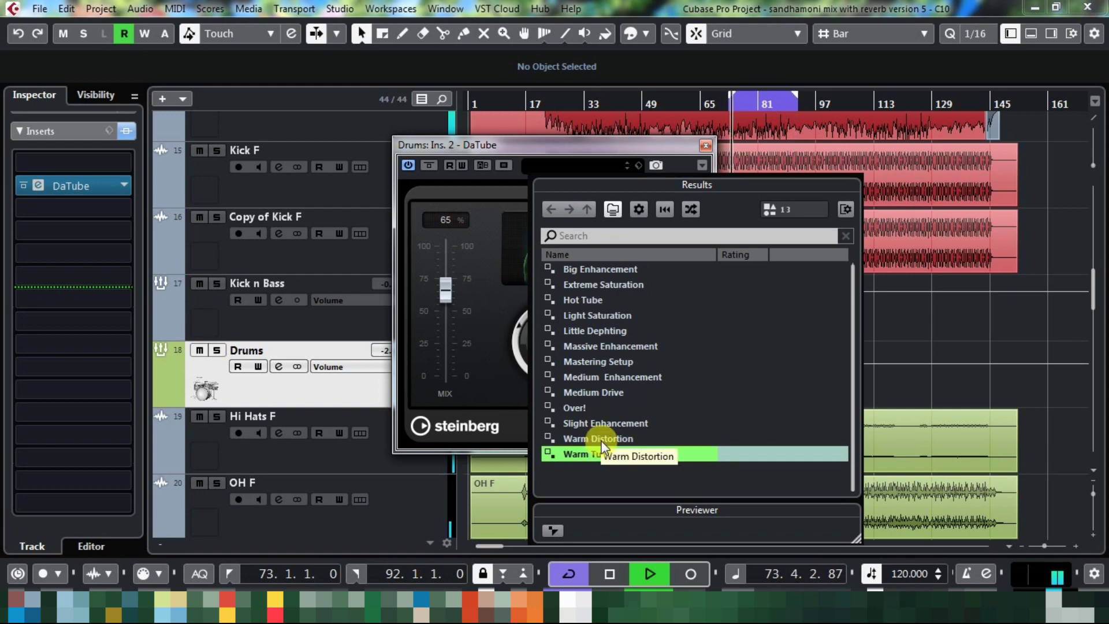
pyautogui.doubleClick(600, 440)
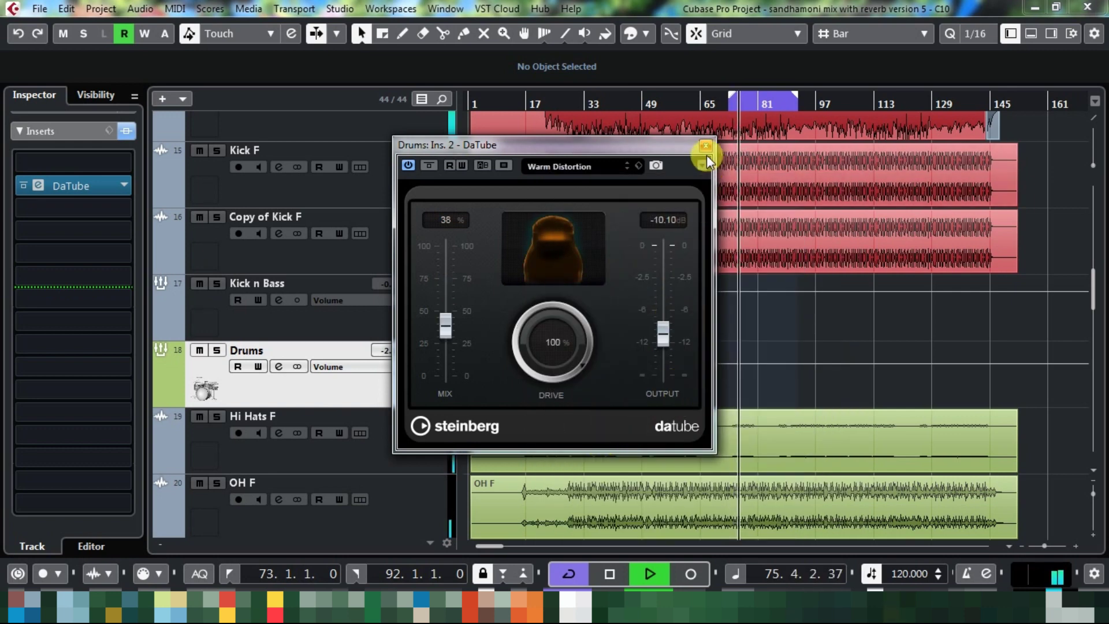
pyautogui.moveTo(445, 321); pyautogui.dragTo(451, 292)
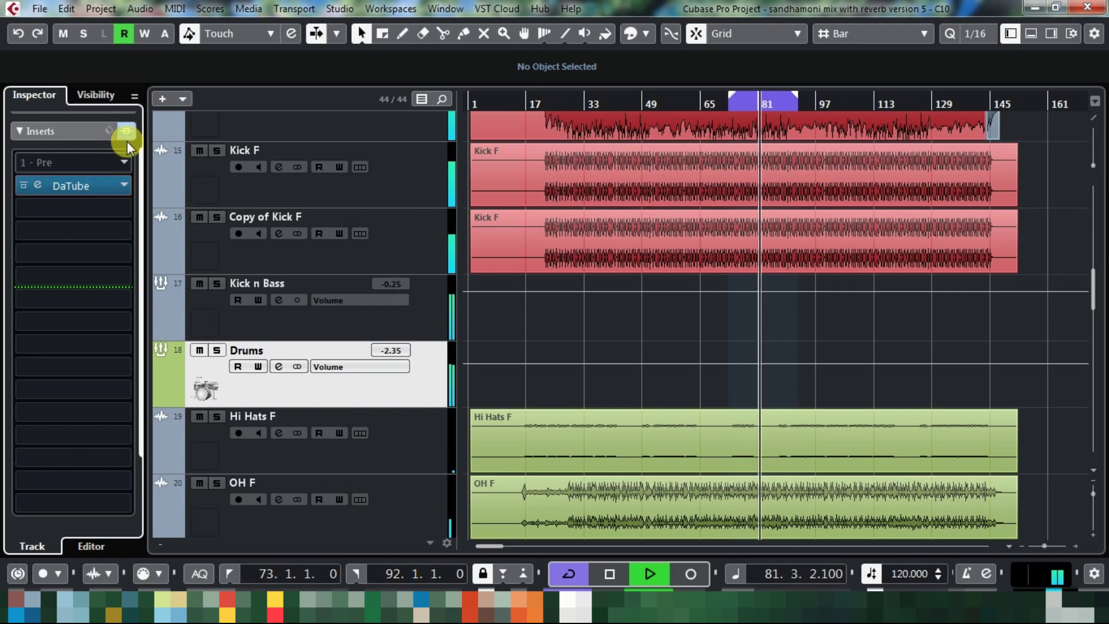
# Step: Collapse the inserts list, examine the equalizer in the Drums channel settings, then close them and stop playback
pyautogui.click(81, 131)
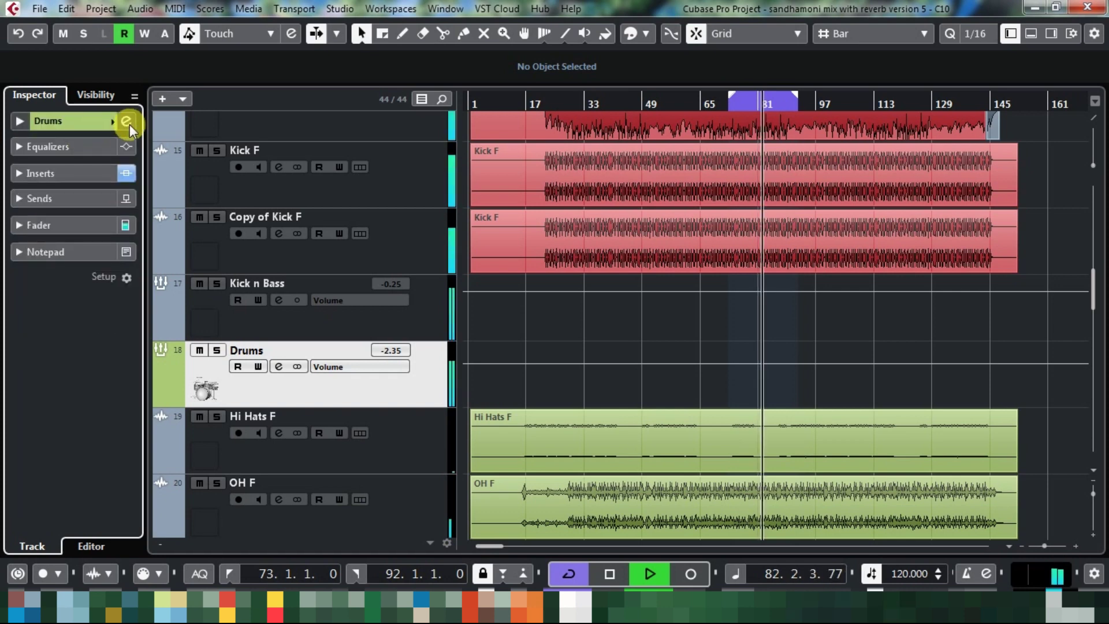
pyautogui.click(127, 121)
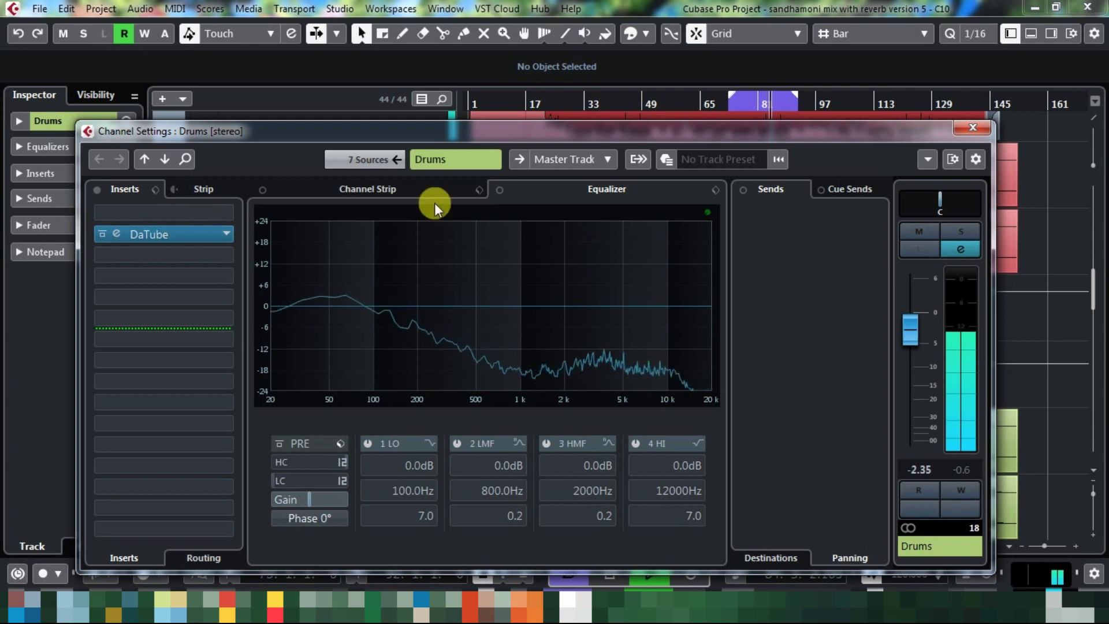
pyautogui.click(973, 127)
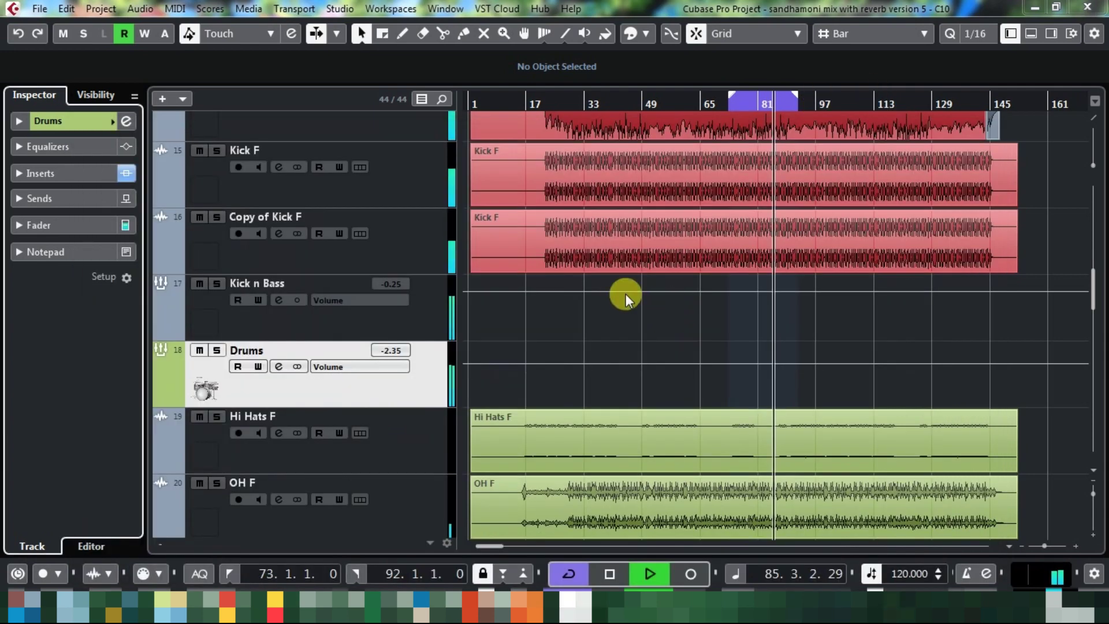
pyautogui.press('space')
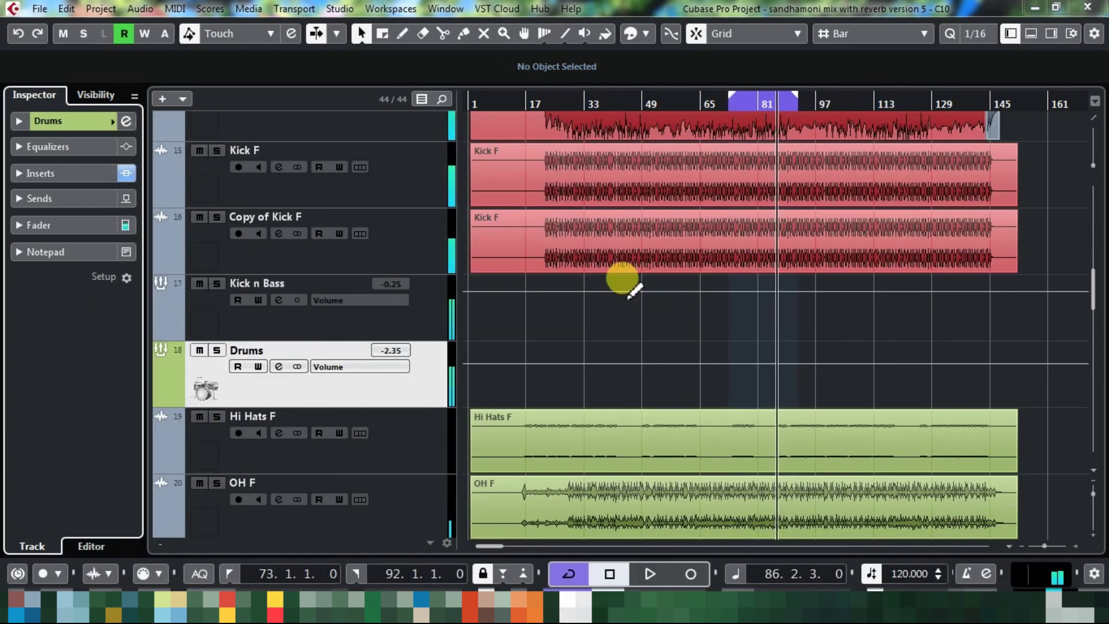